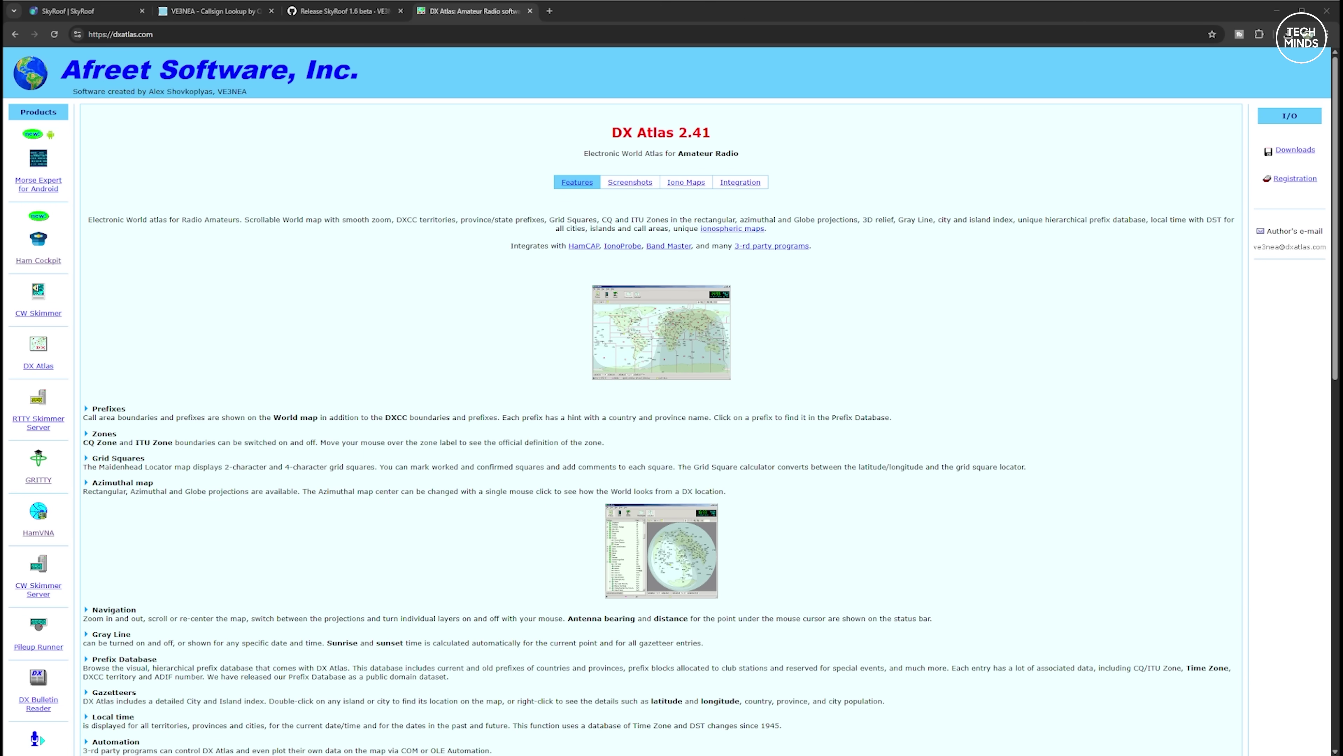
- View the Morse Expert and Ham Cockpit product pages, returning to the Afreet Software site after each
left_click(40, 168)
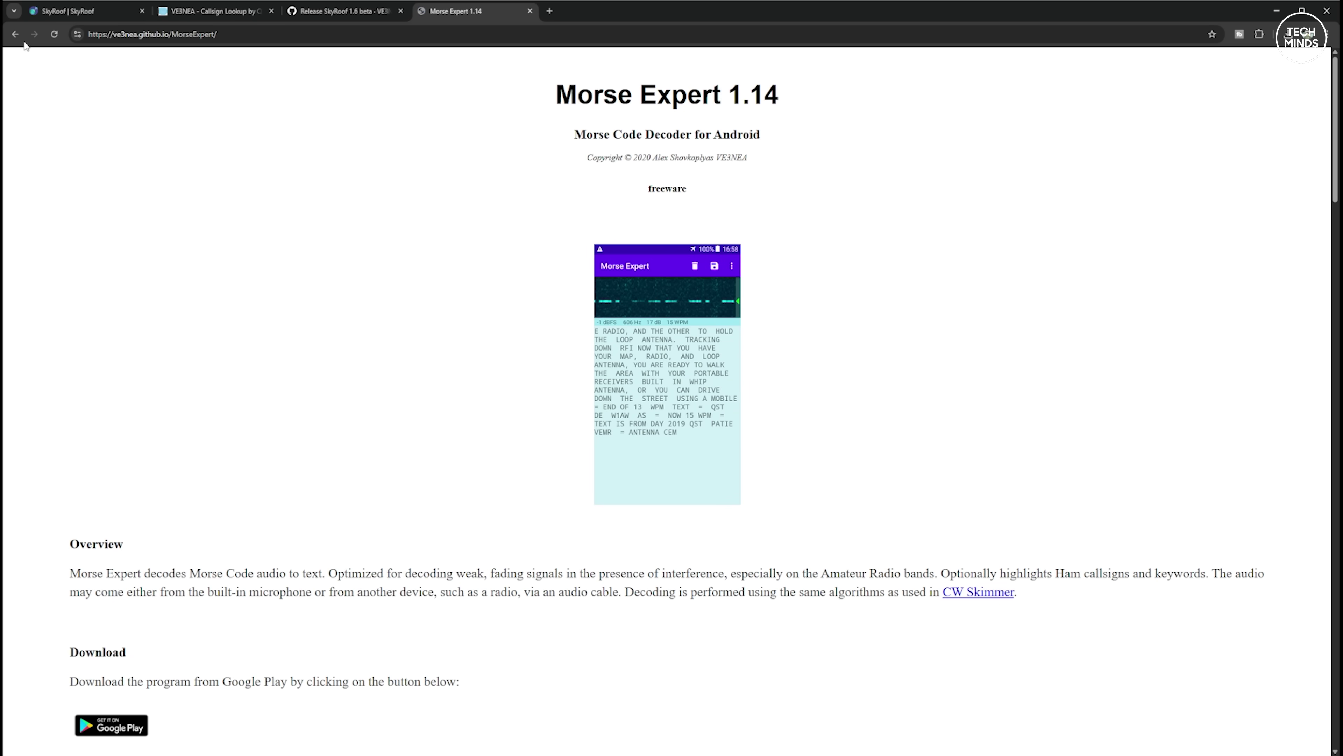
left_click(15, 35)
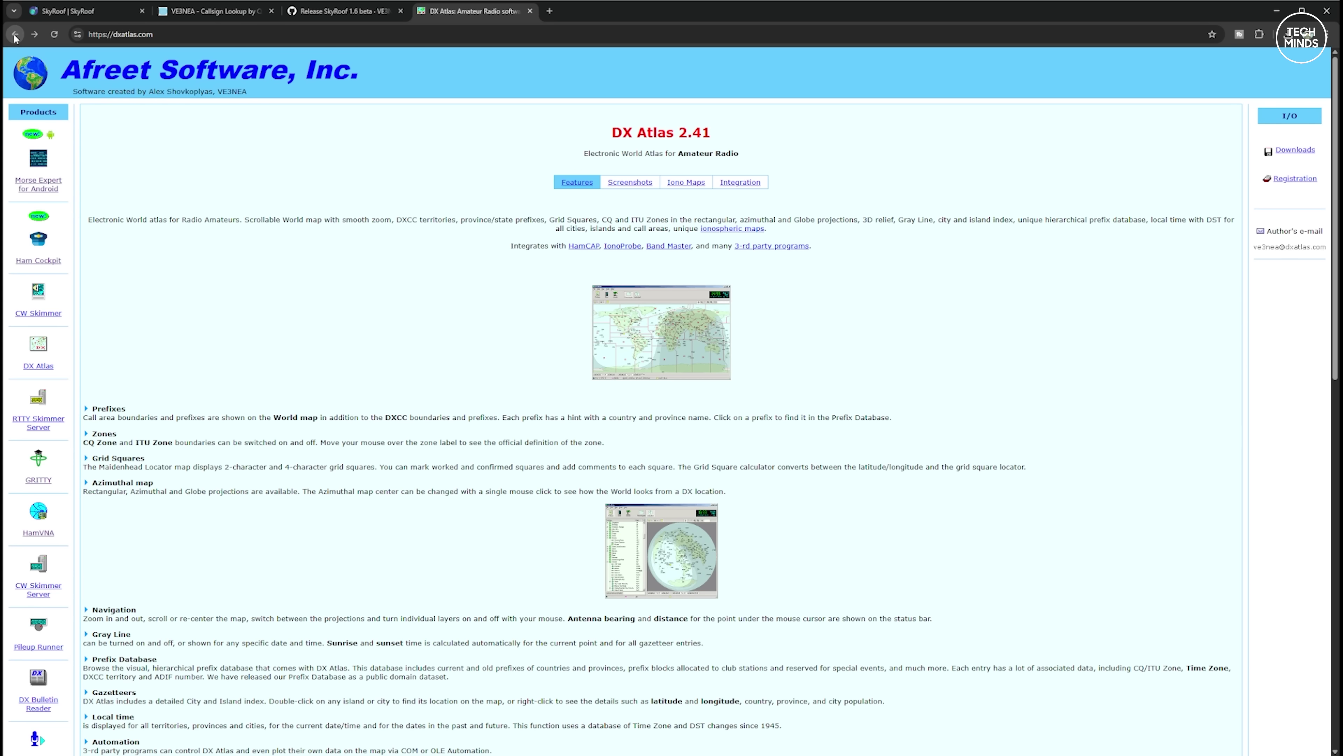
left_click(37, 245)
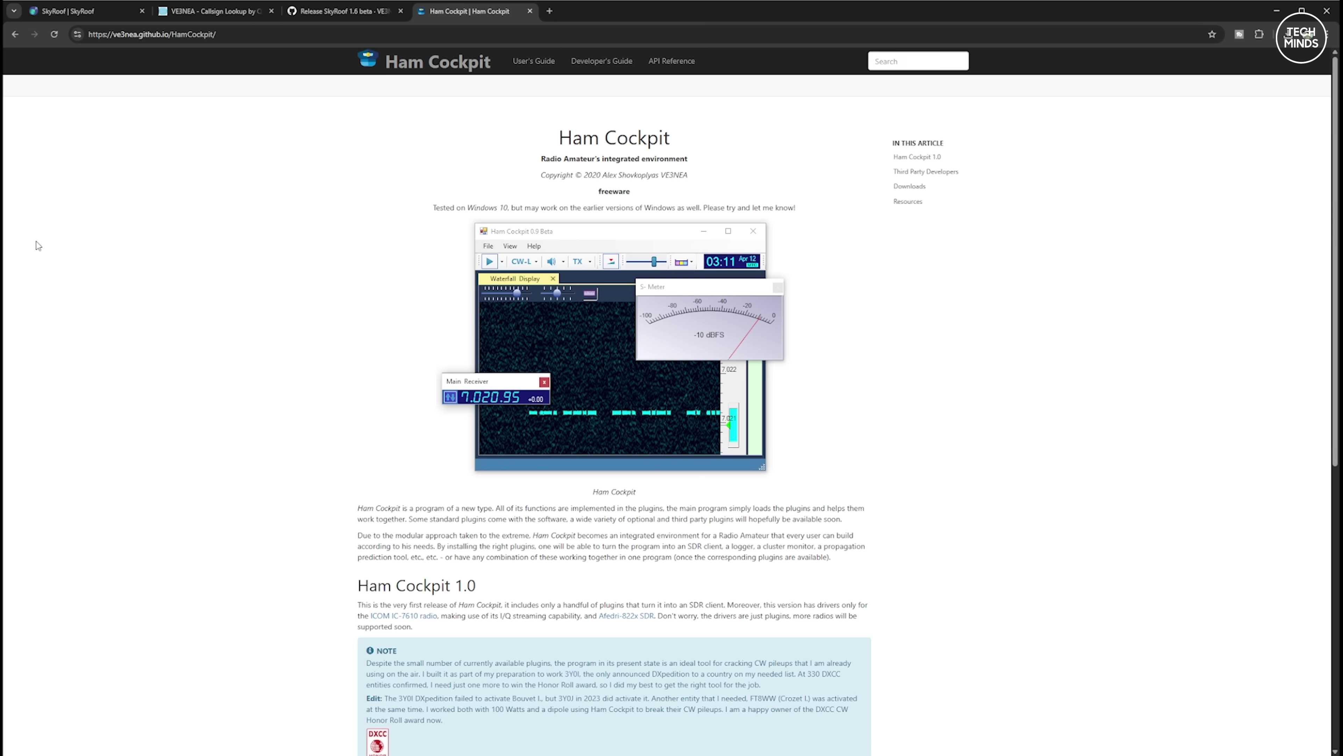
left_click(15, 34)
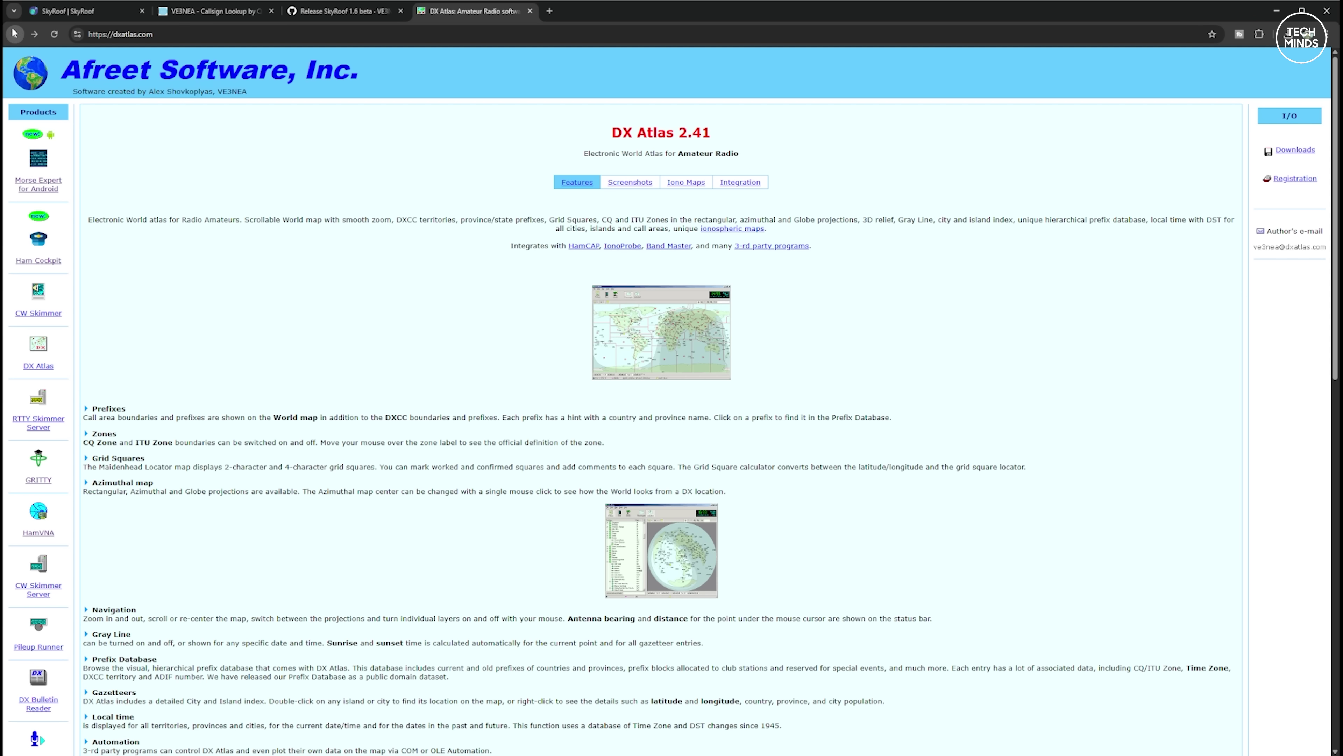
- Look through the CW Skimmer, DX Atlas, RTTY Skimmer Server, GRITTY and HamVNA product pages
left_click(34, 297)
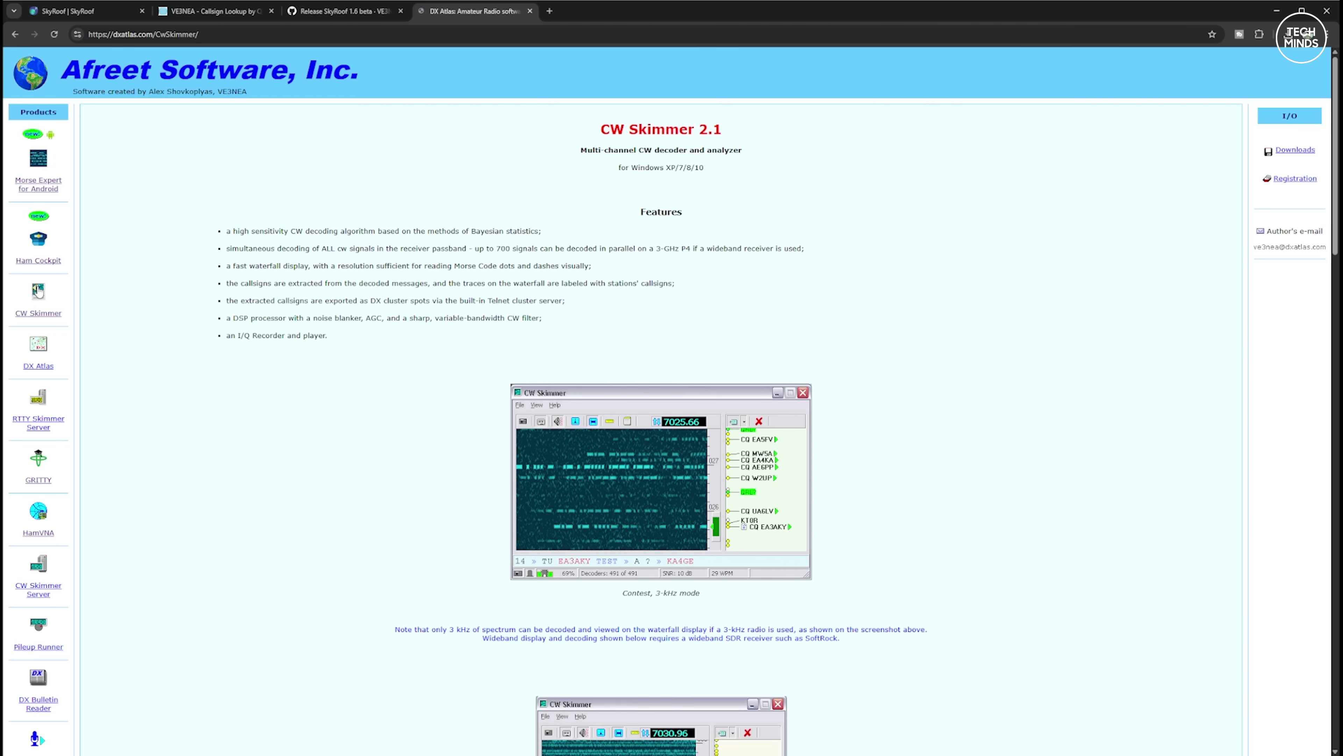
left_click(35, 352)
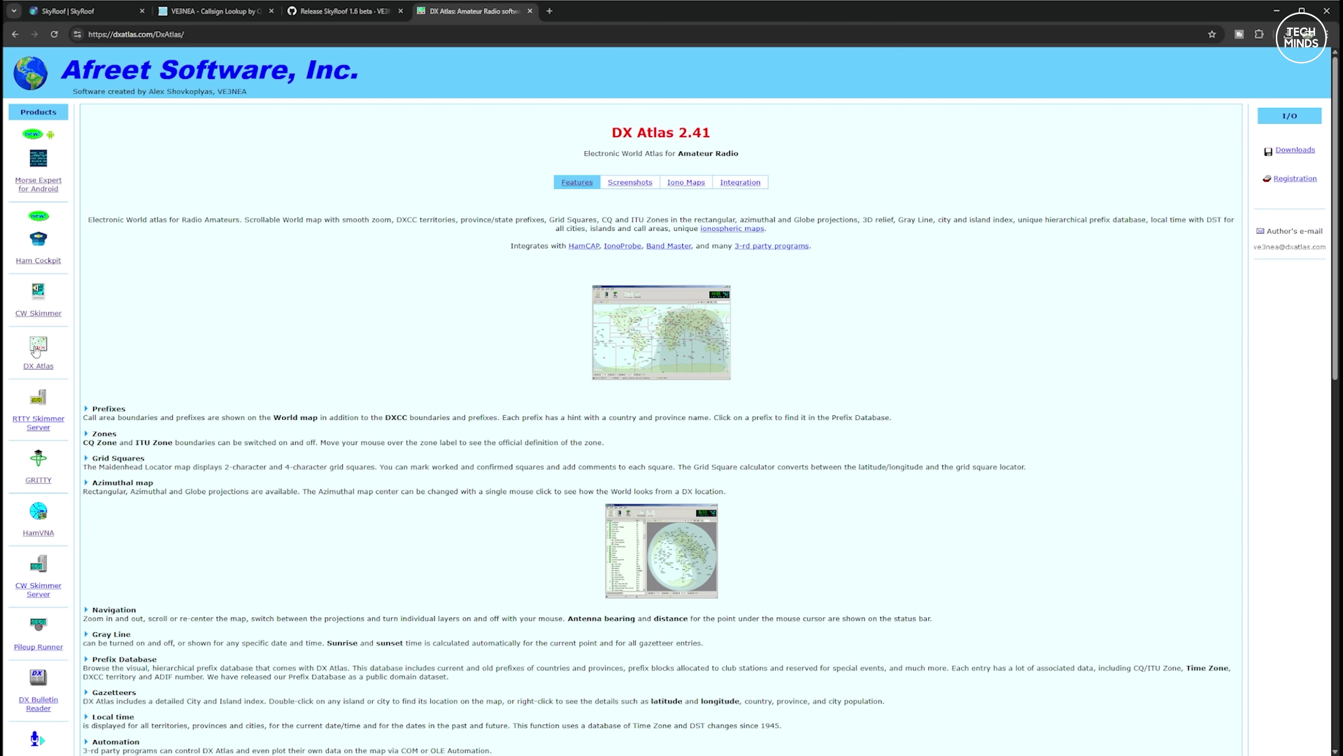
left_click(37, 408)
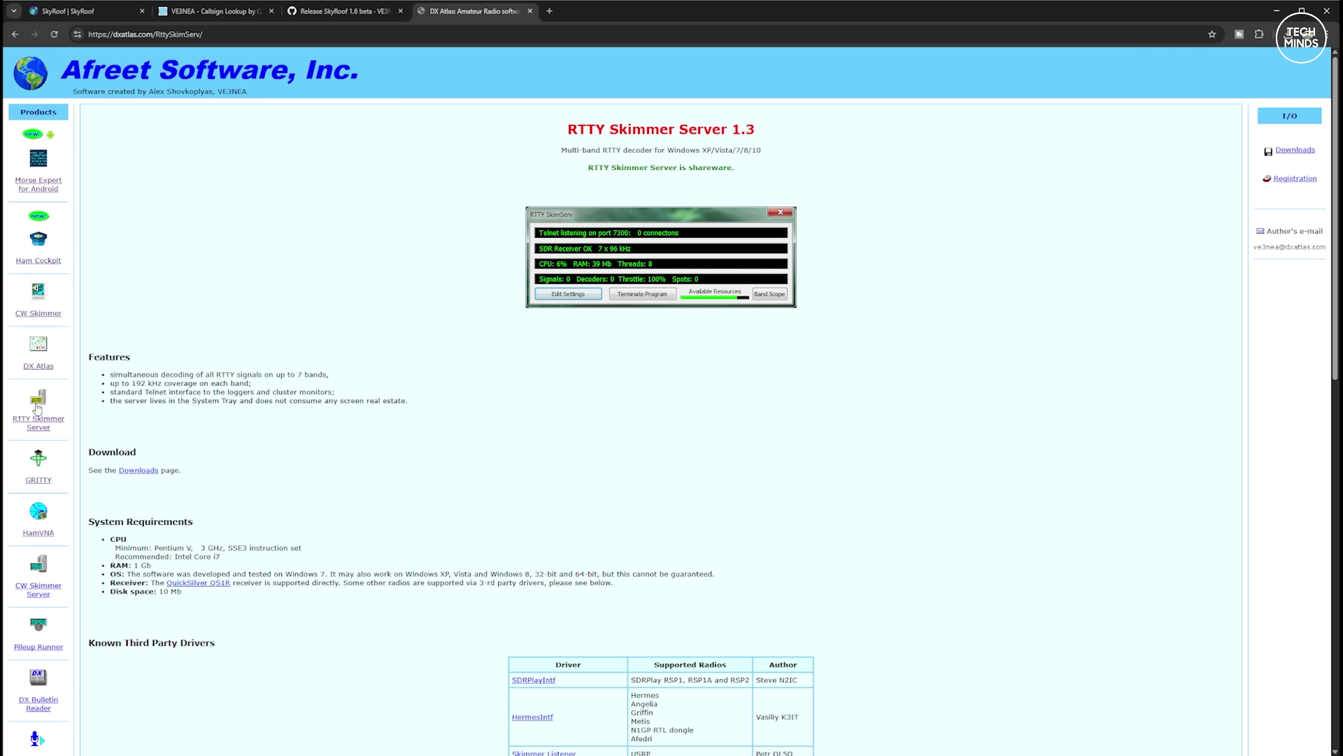
scroll(40, 411, "down", 1)
left_click(39, 413)
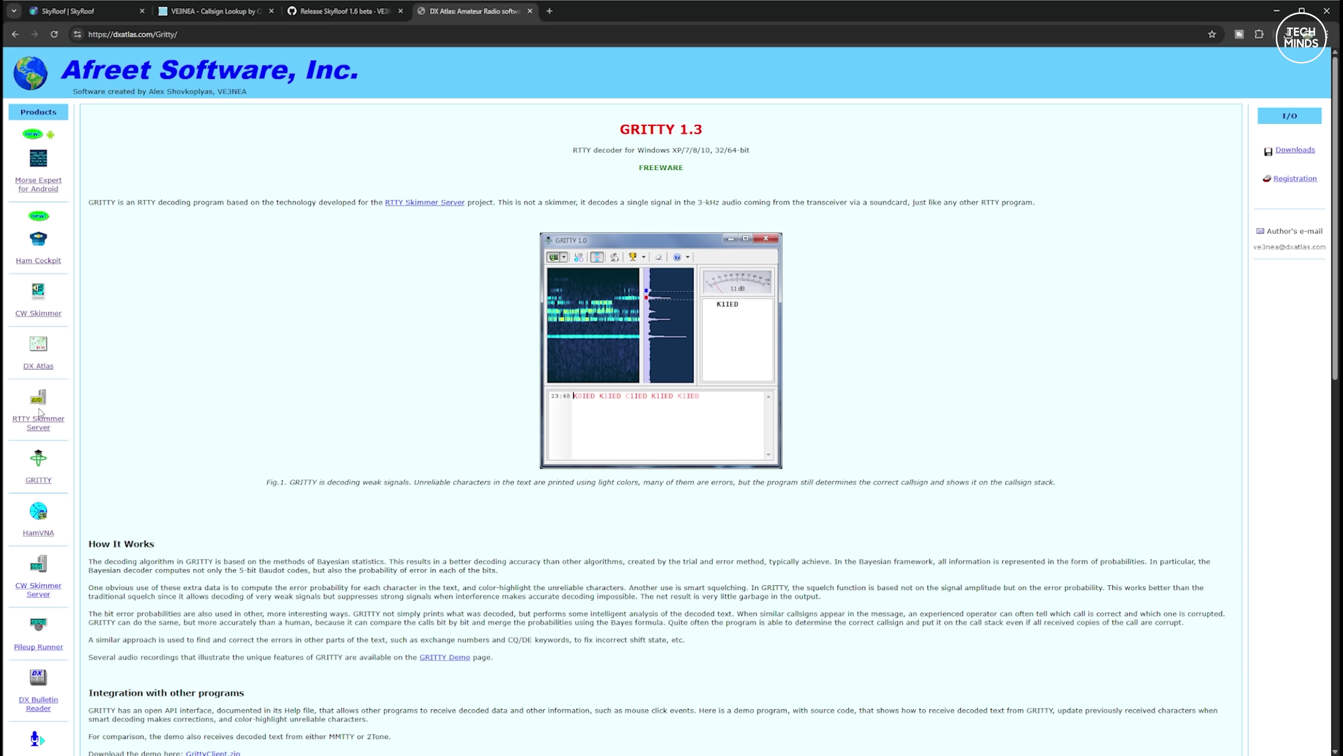
scroll(45, 473, "down", 1)
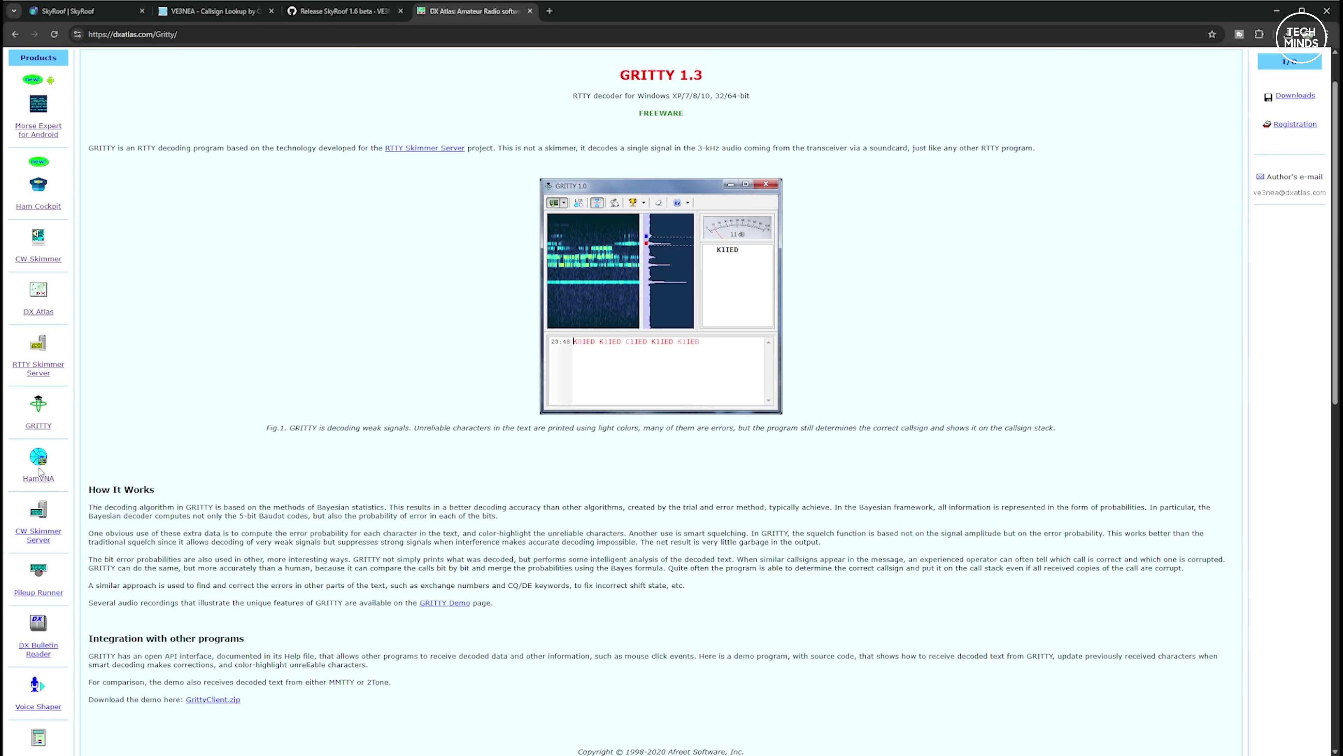
left_click(40, 467)
scroll(39, 467, "down", 3)
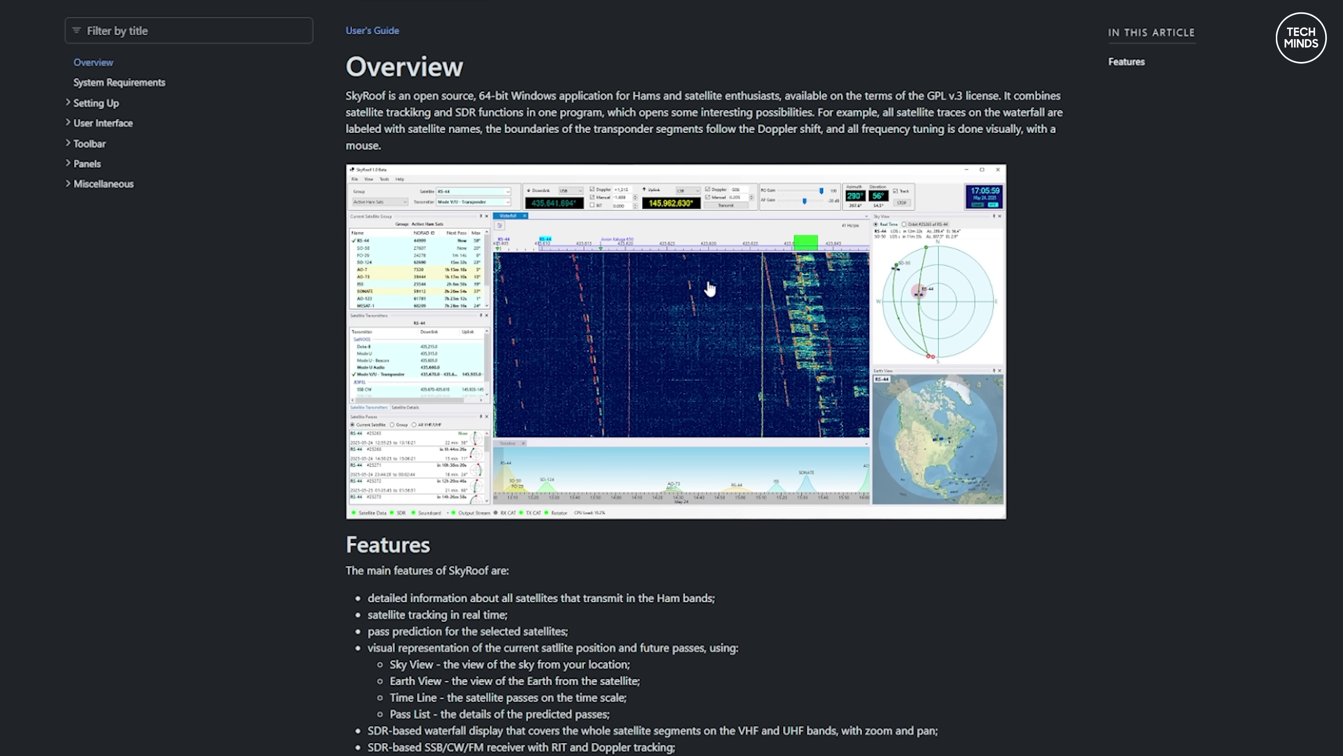
- Review the overview and features in the SkyRoof user's guide and open the SkyRoof 1.6 beta release on GitHub
scroll(708, 288, "down", 3)
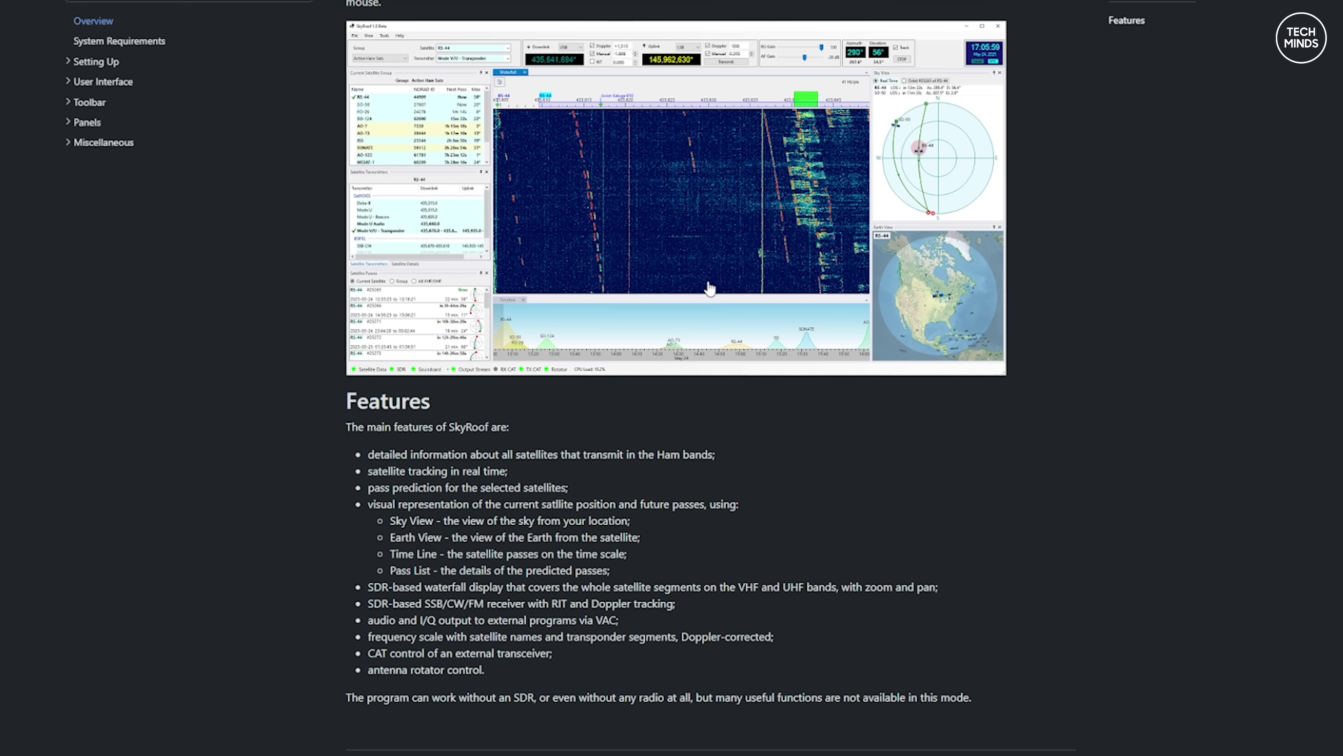
scroll(708, 288, "up", 3)
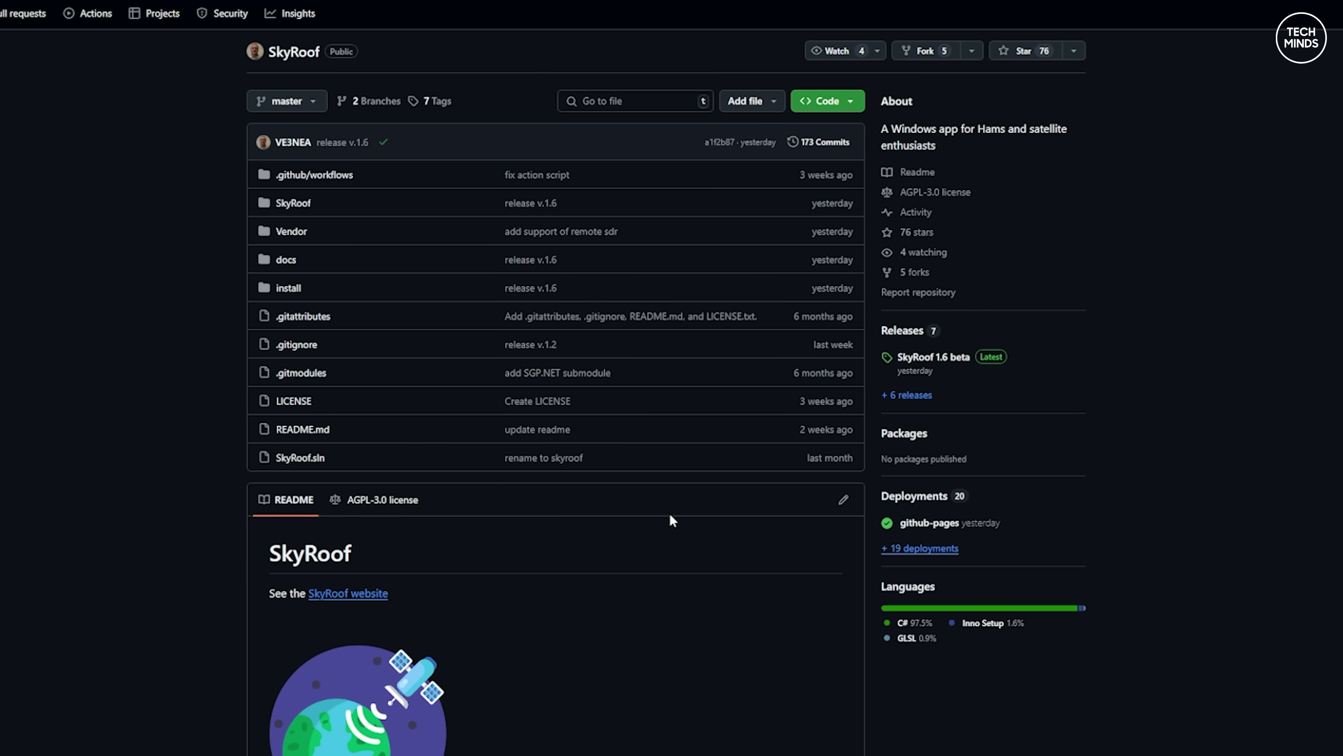
left_click(941, 358)
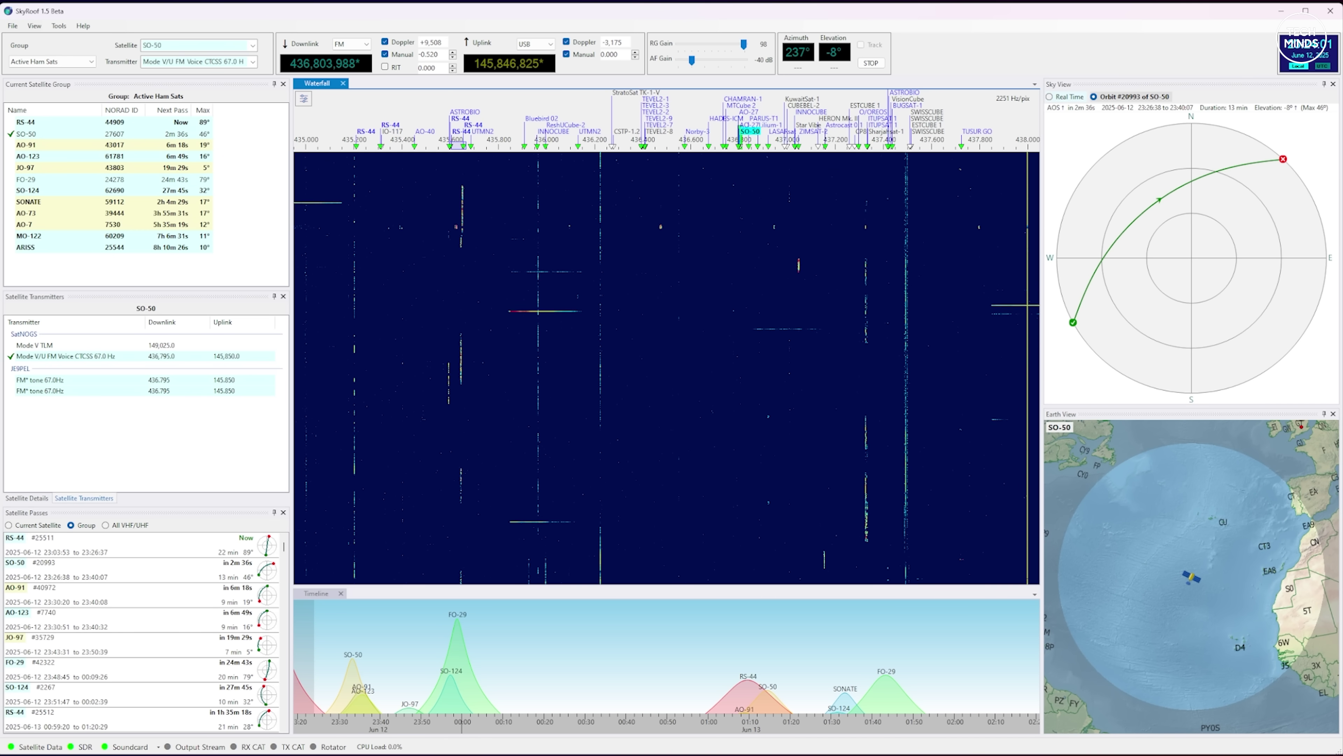
- Switch to SkyRoof and download all satellite data
left_click(59, 25)
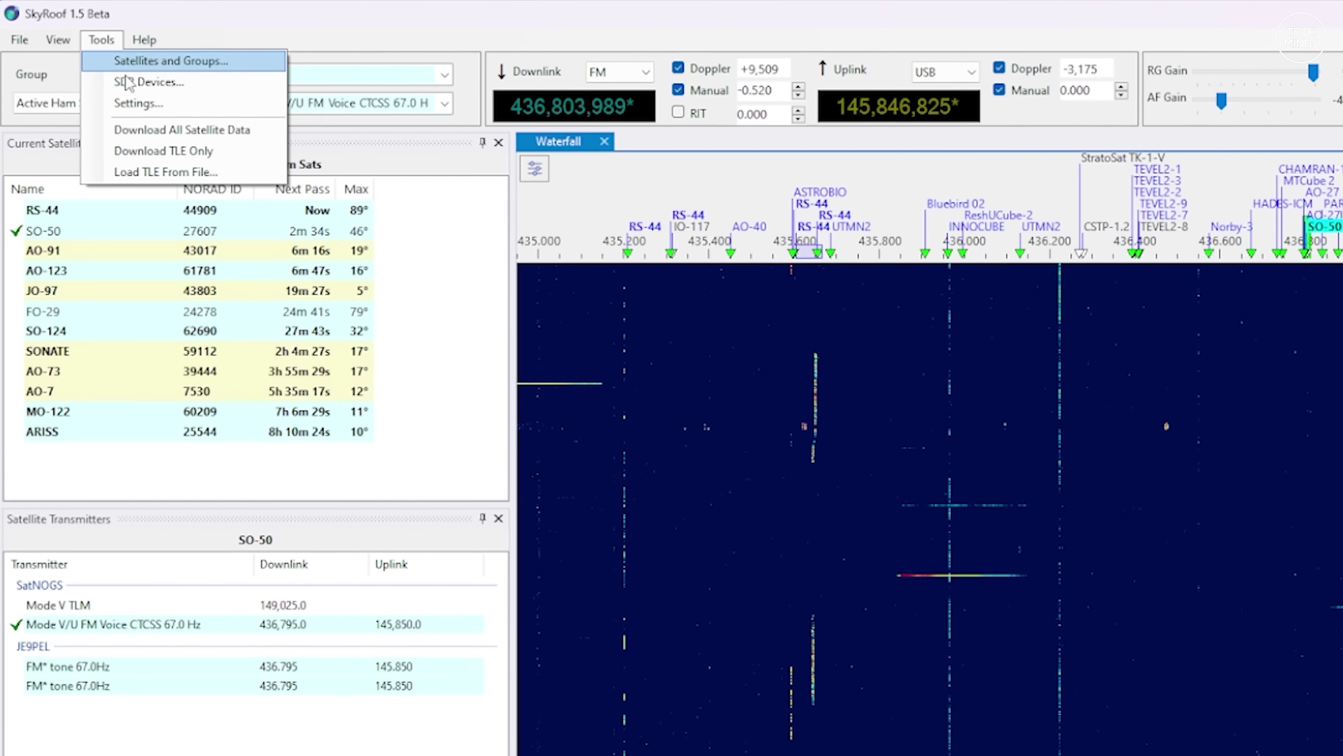
left_click(169, 131)
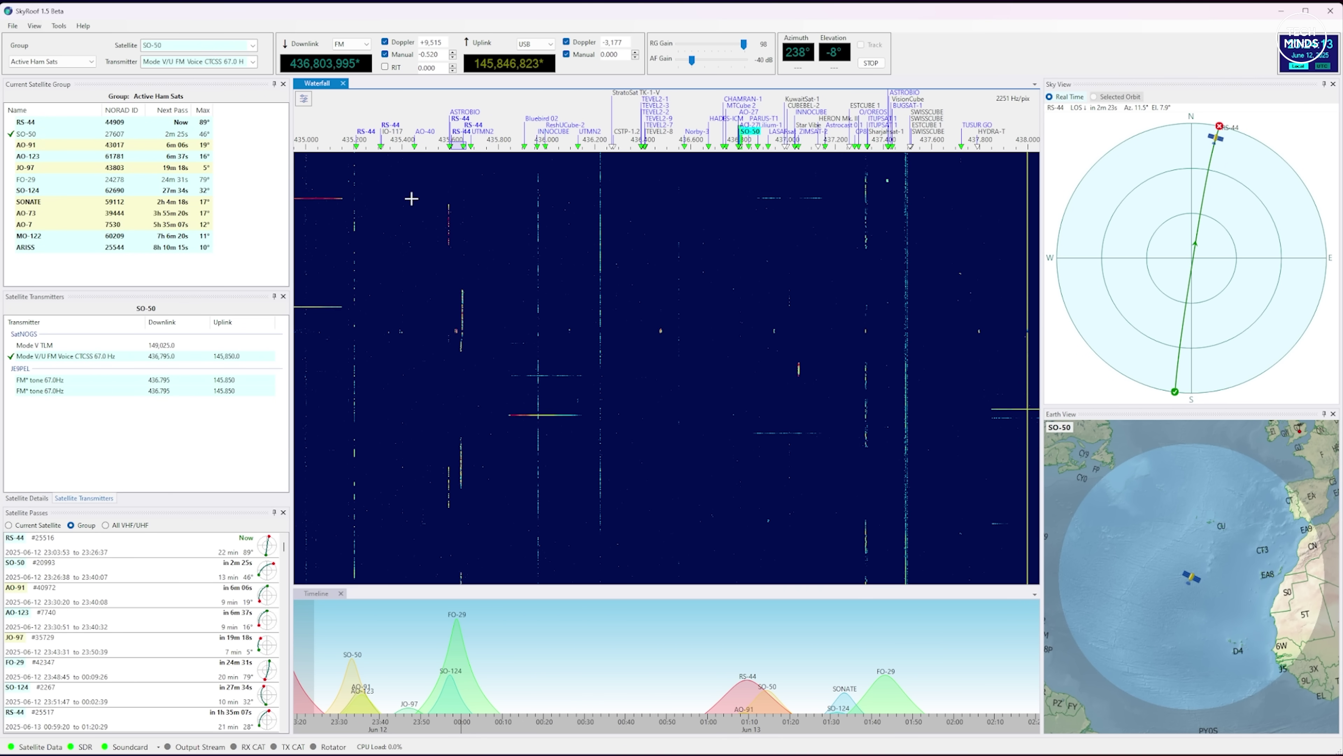
- Change the satellite group to Weather and look through its list of satellites
left_click(82, 63)
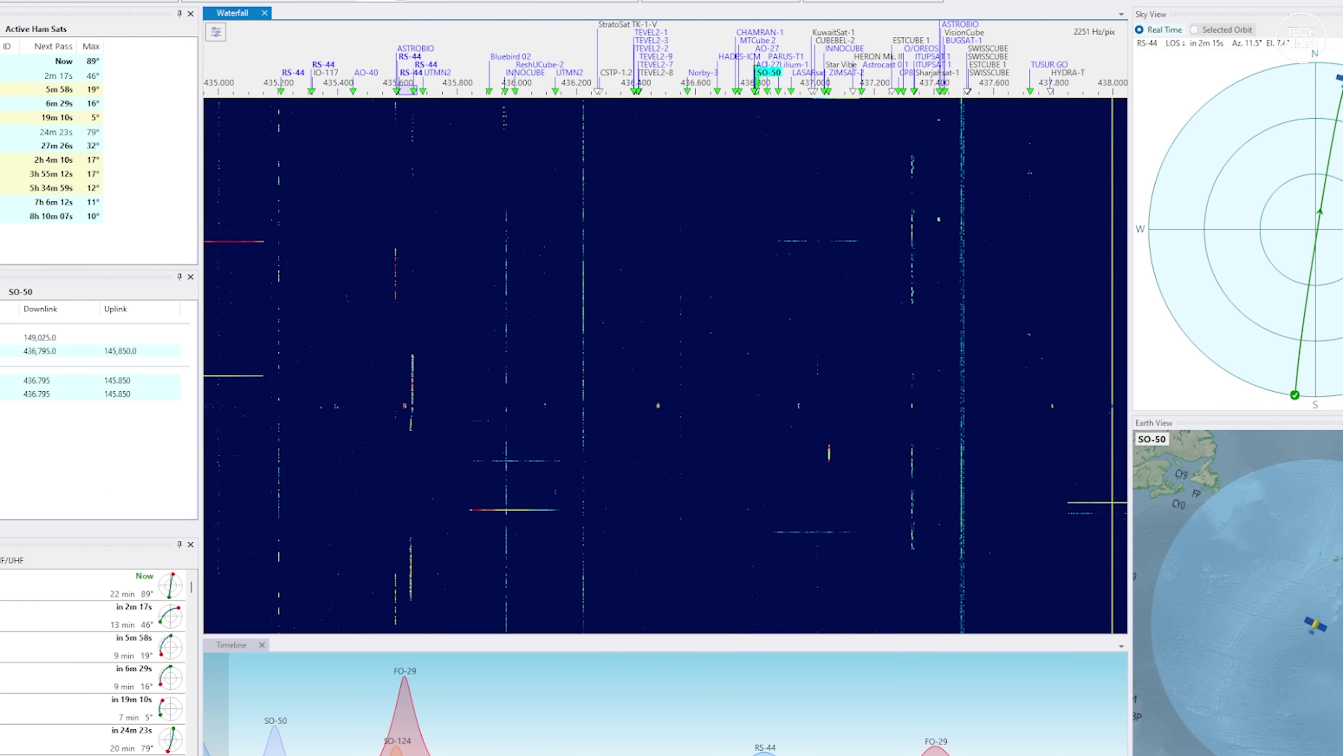
key("Down")
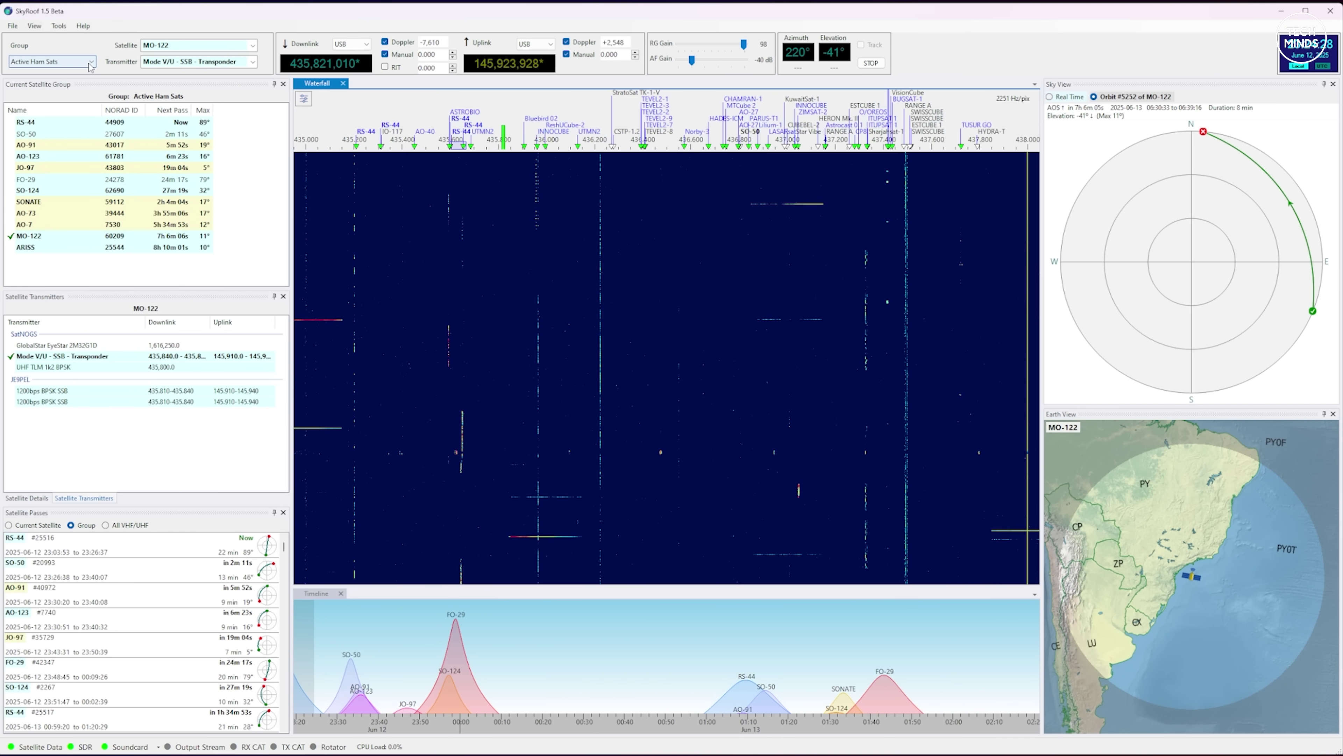
left_click(90, 62)
left_click(45, 98)
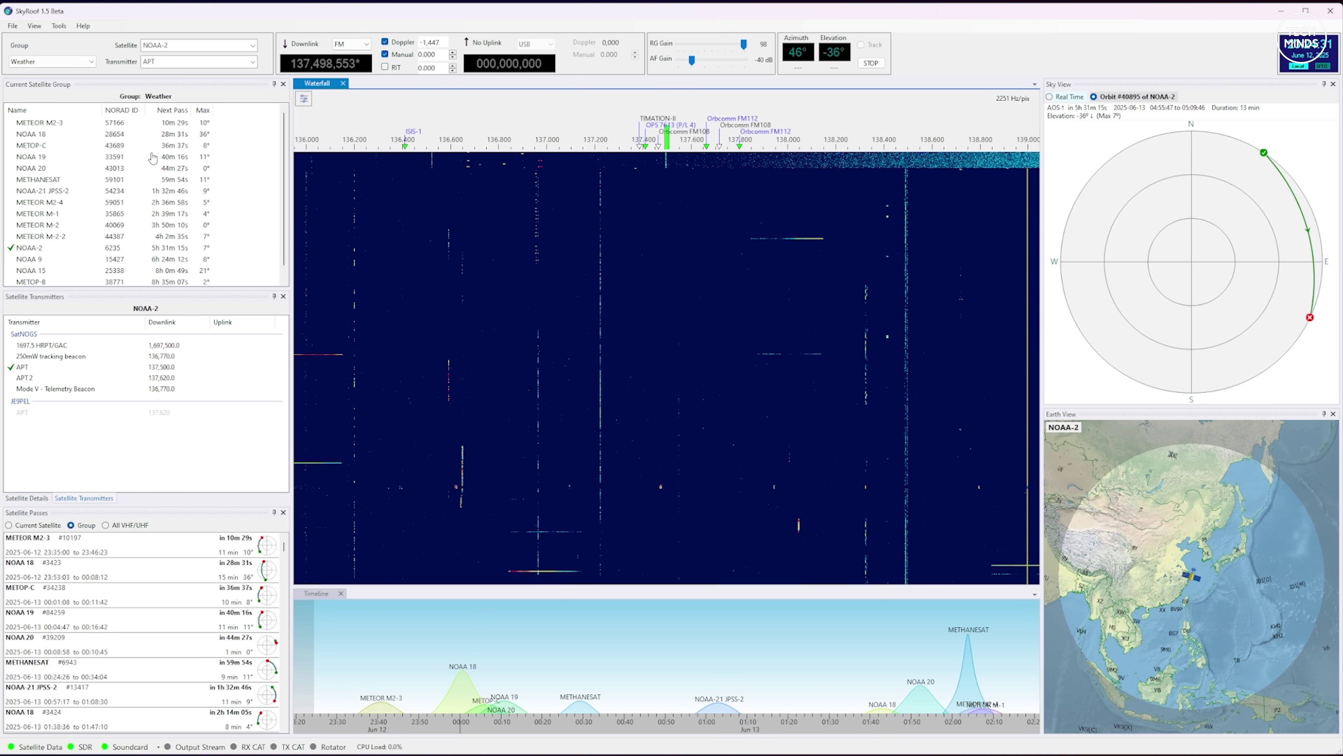
mouse_move(39, 147)
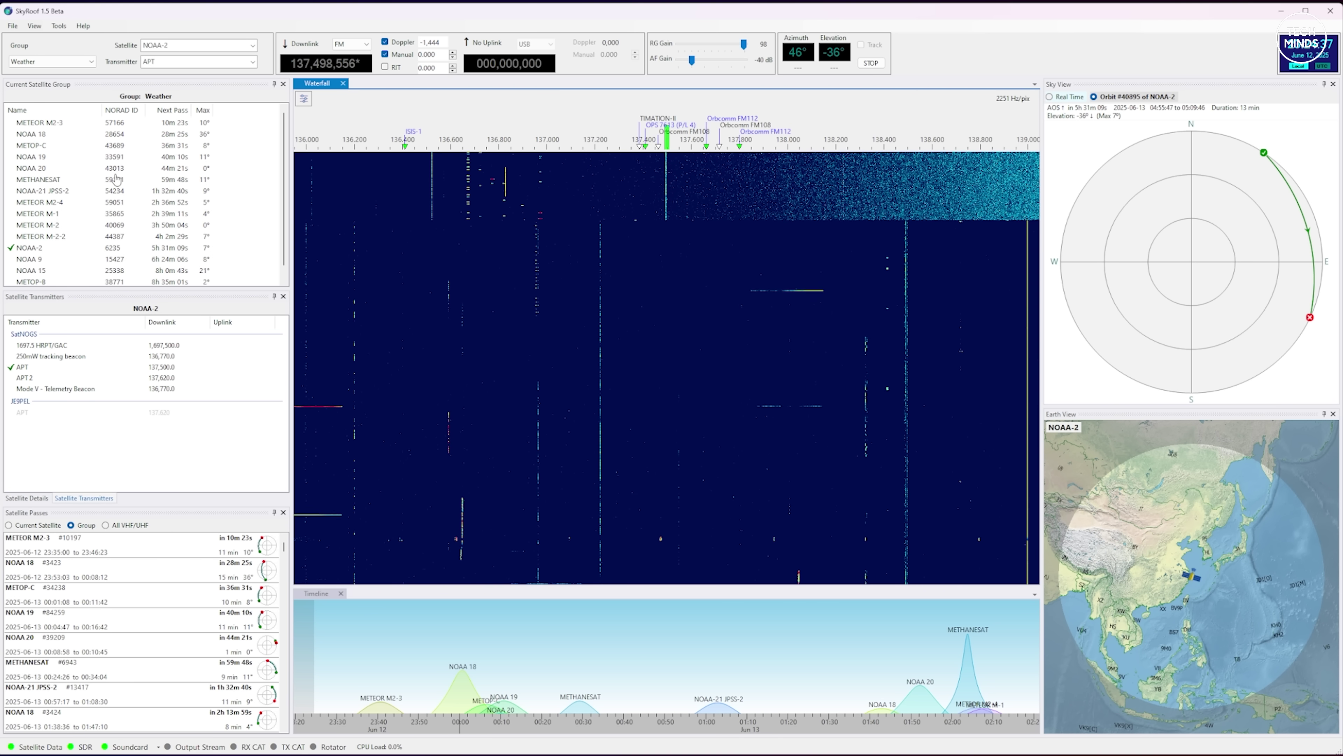
scroll(666, 181, "up", 5)
scroll(665, 179, "down", 5)
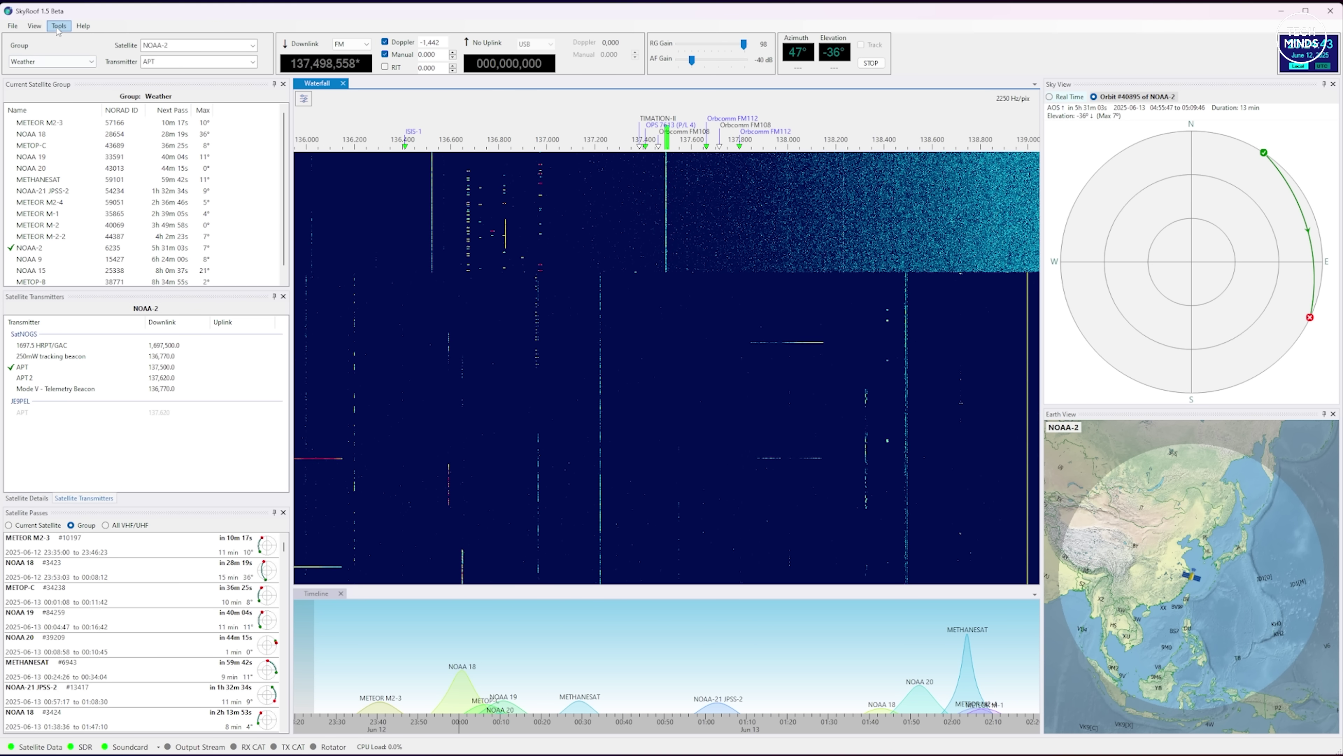
- Switch the satellite group back to Active Ham Sats
left_click(66, 61)
left_click(66, 77)
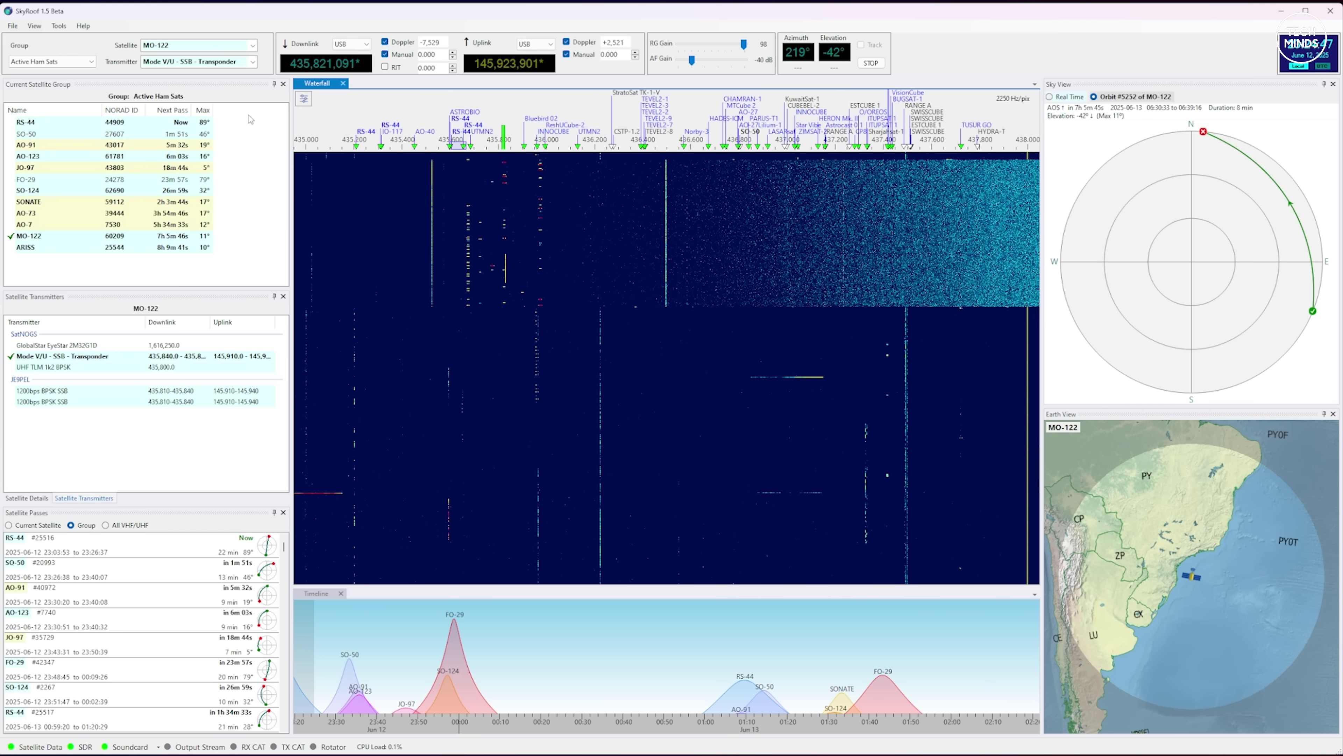
- Review the available SDR devices and inspect the AirSpy One's common settings and LNA, MIX and VGA stage gains
left_click(60, 27)
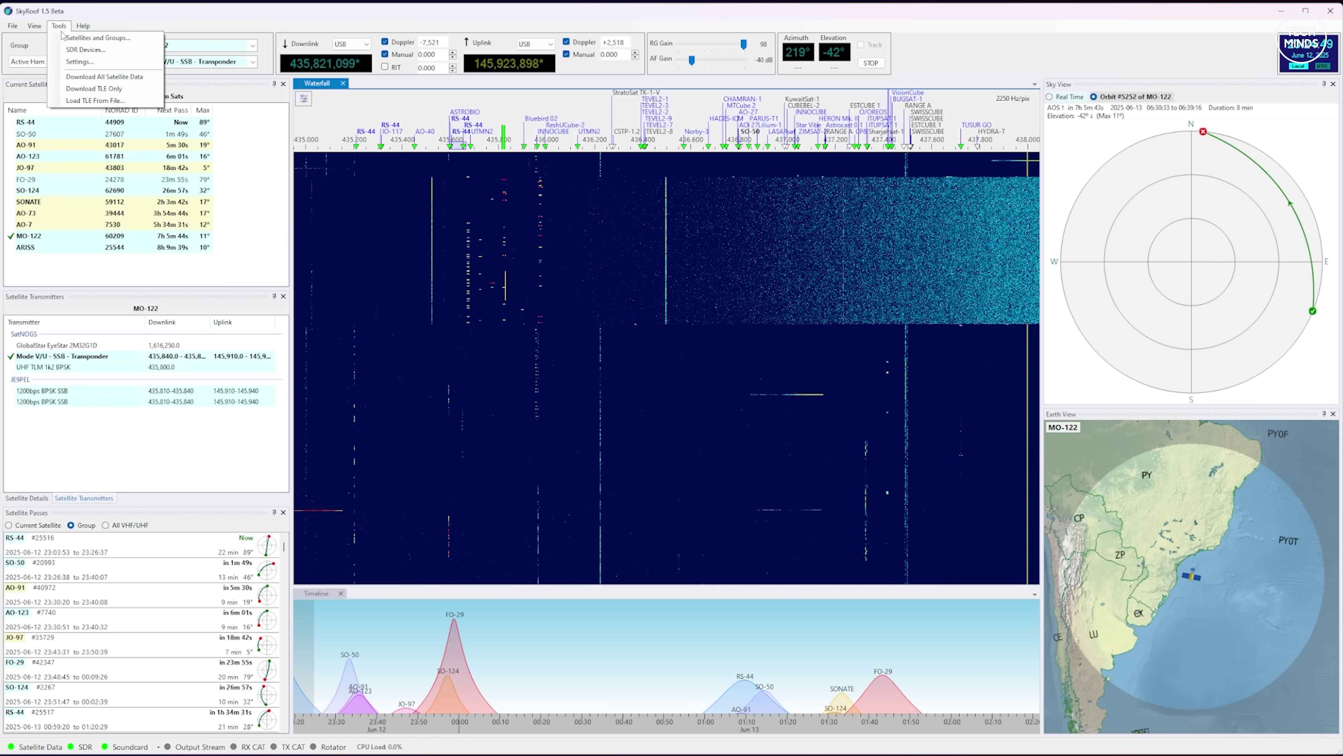
left_click(82, 53)
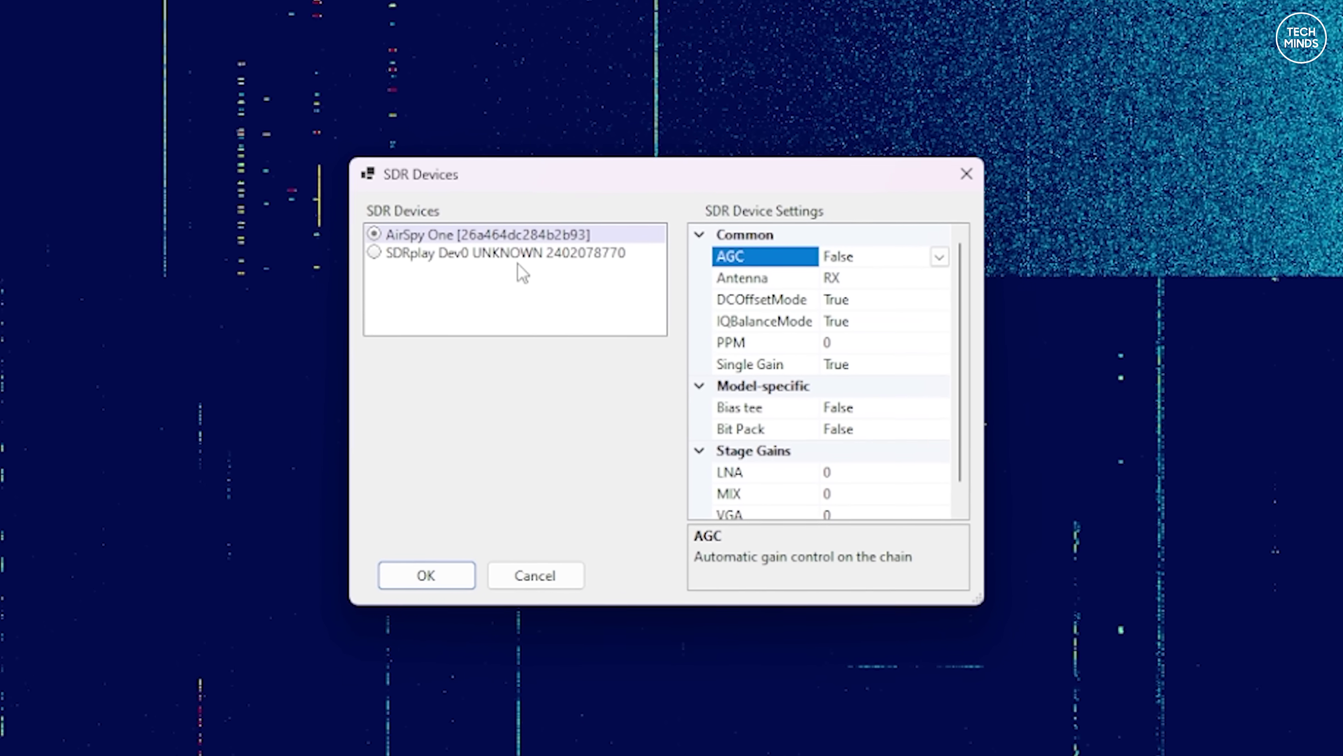
left_click(468, 246)
left_click(478, 223)
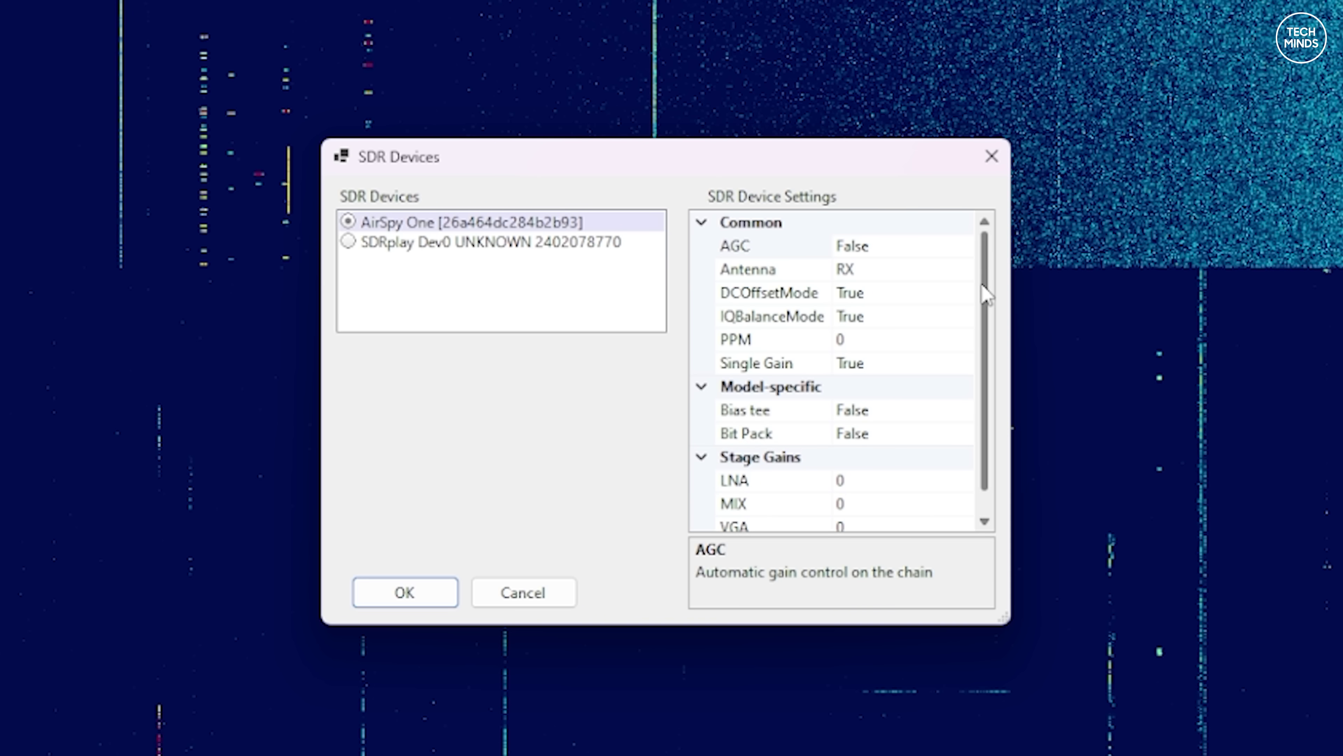
left_click_drag(982, 287, 983, 314)
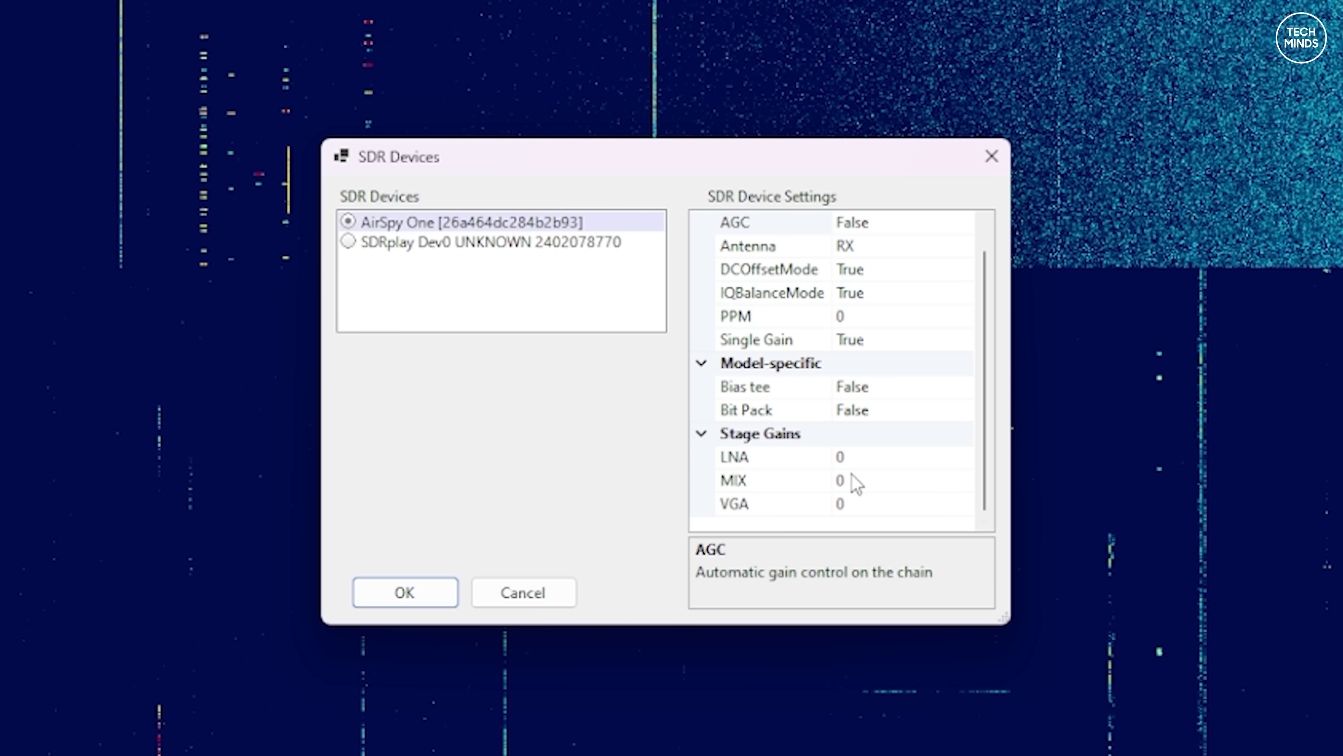
left_click(784, 464)
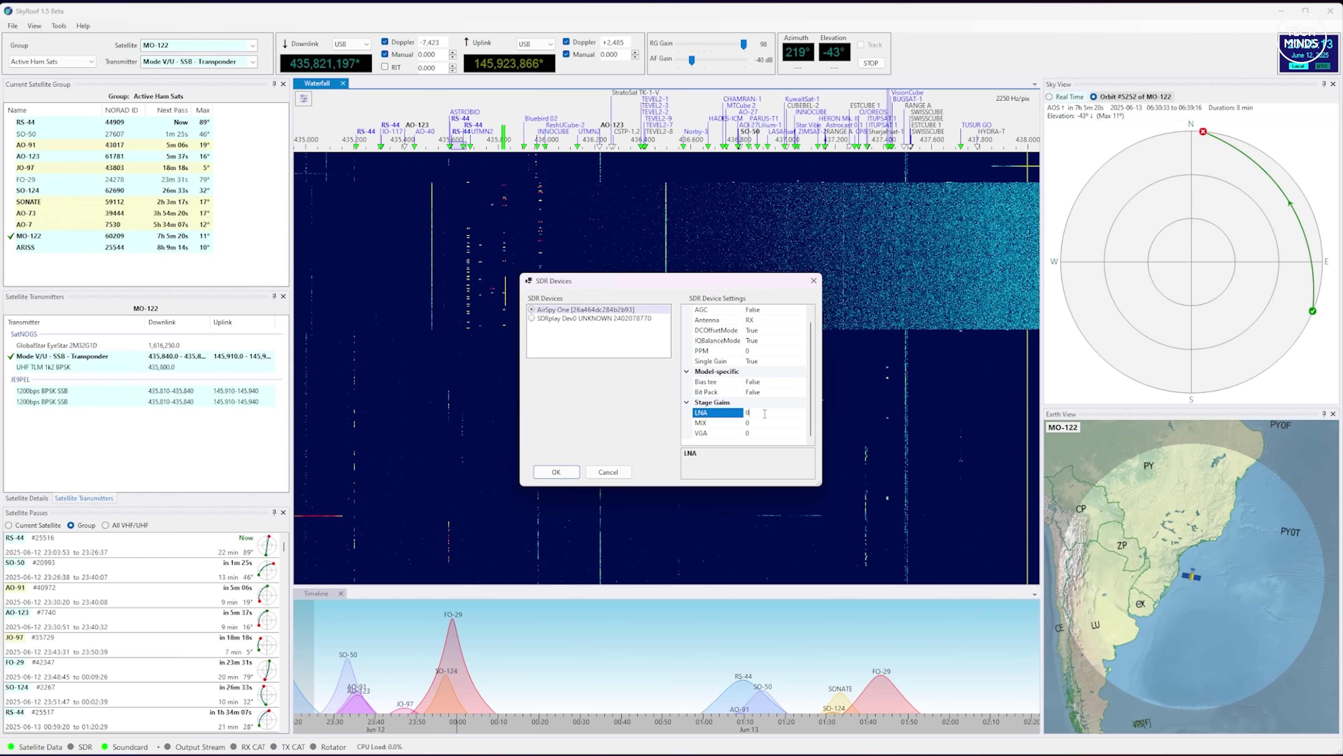
left_click(468, 541)
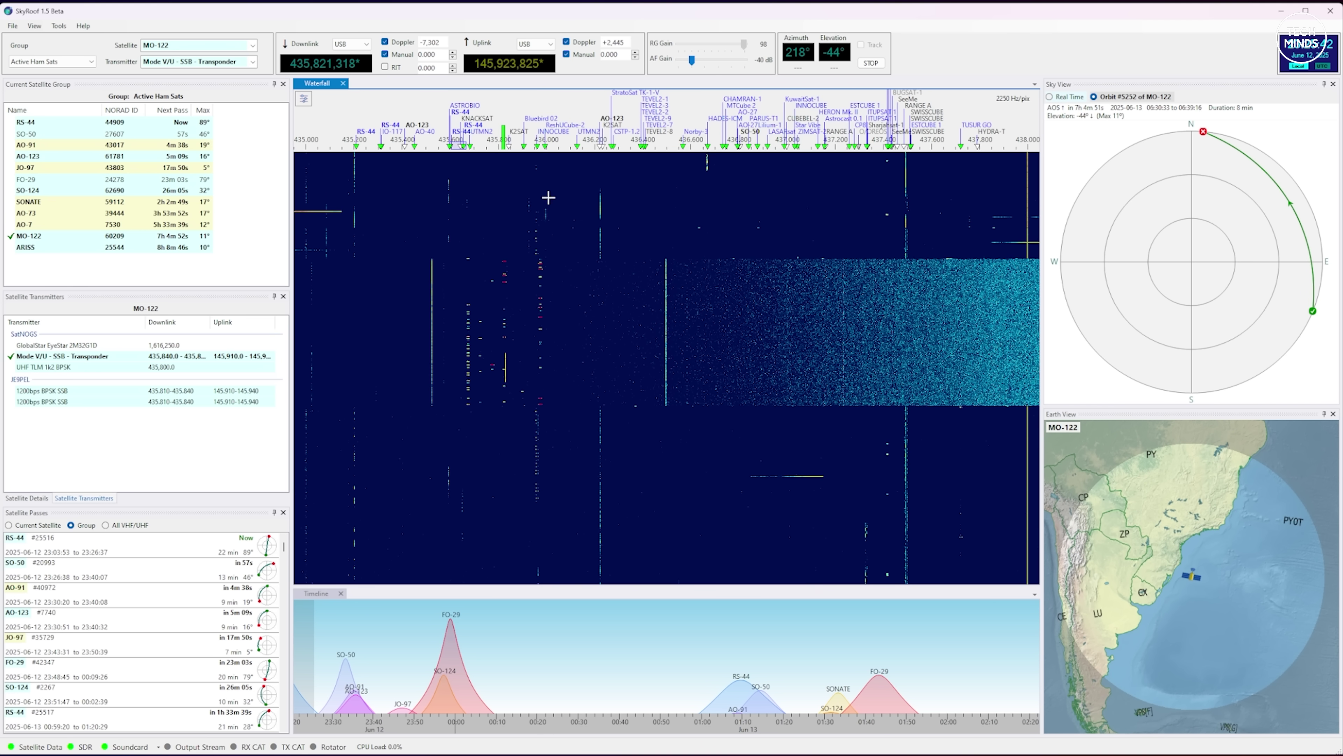
- Adjust the receiver gain and select the RS-44 satellite in the current satellite group
left_click_drag(691, 59, 742, 64)
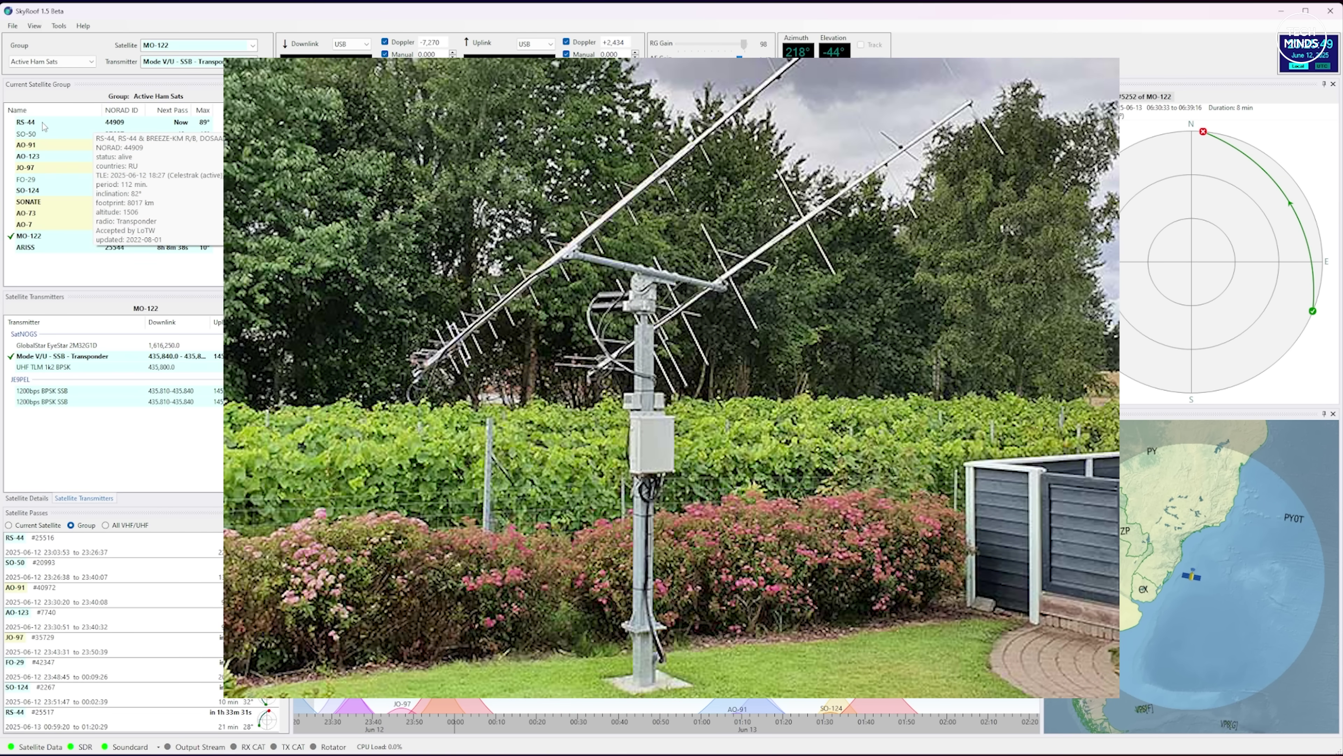
double_click(44, 125)
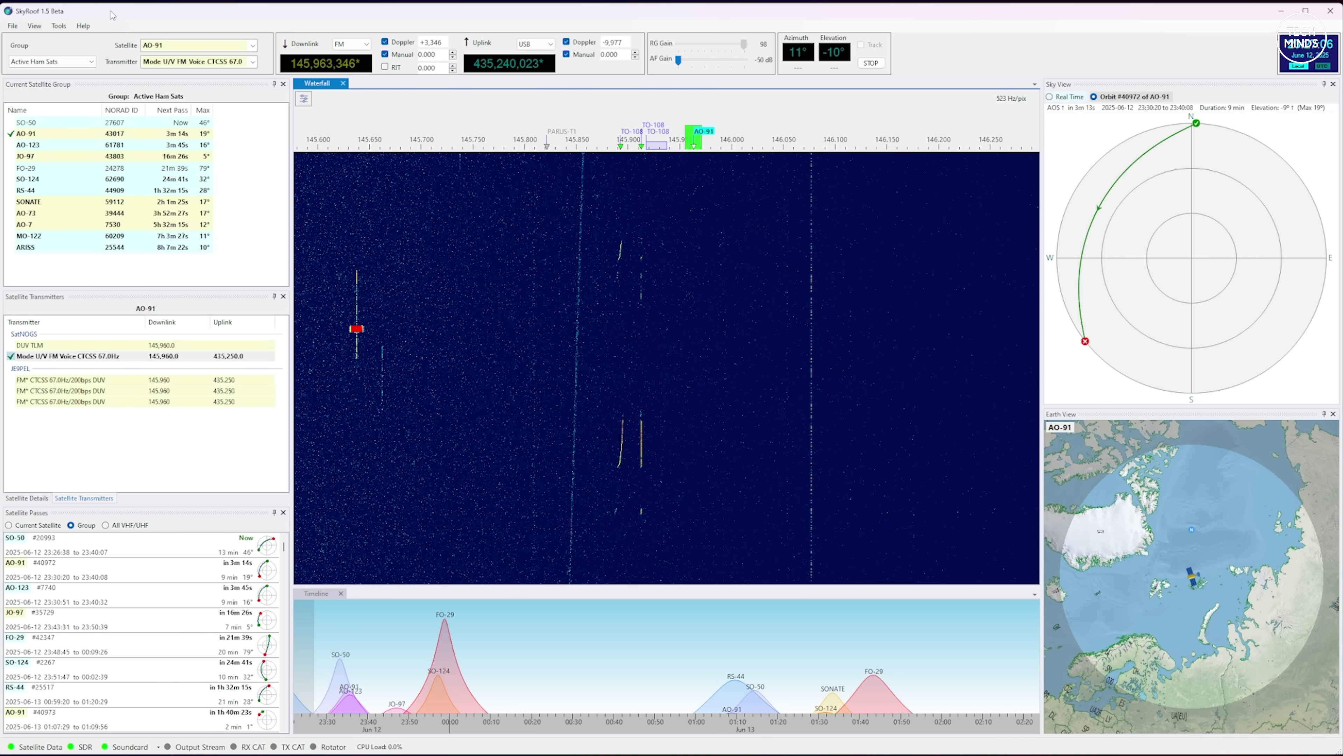
- Open the program settings and check the user's callsign and grid square entries
left_click(65, 30)
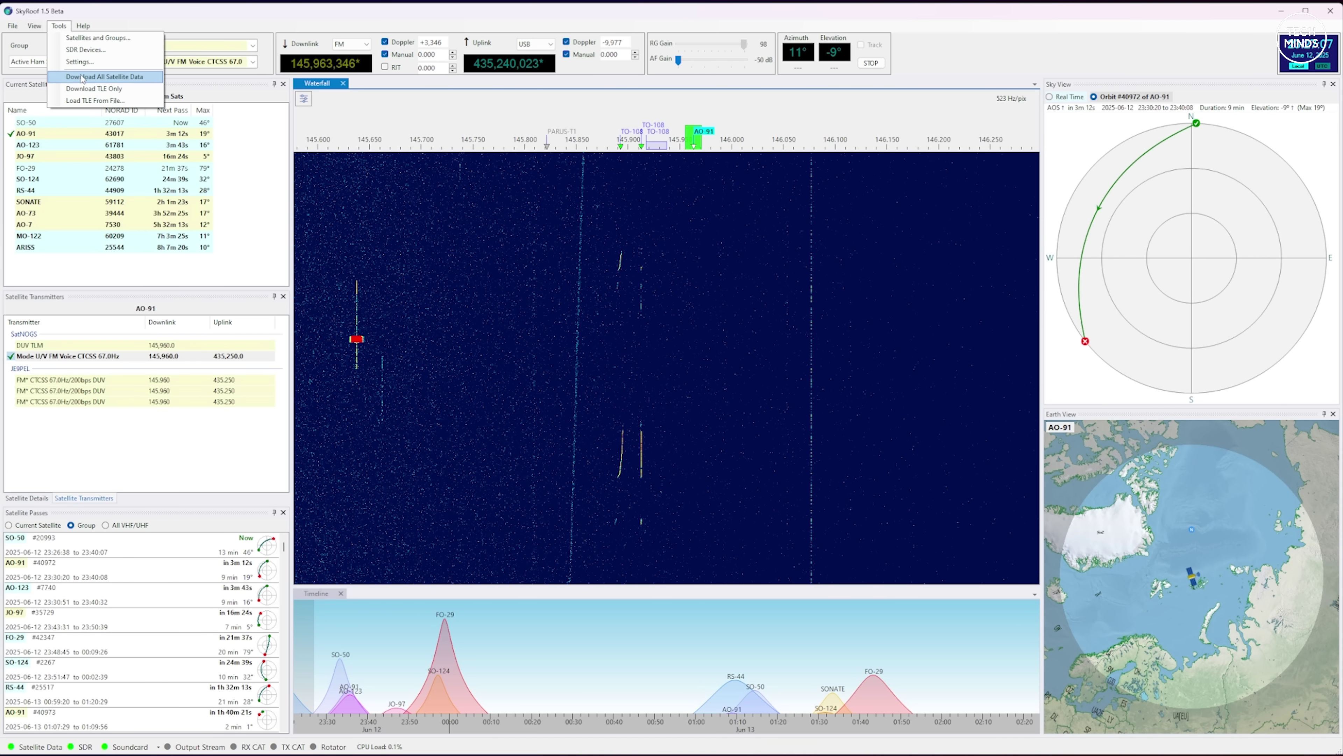
left_click(80, 61)
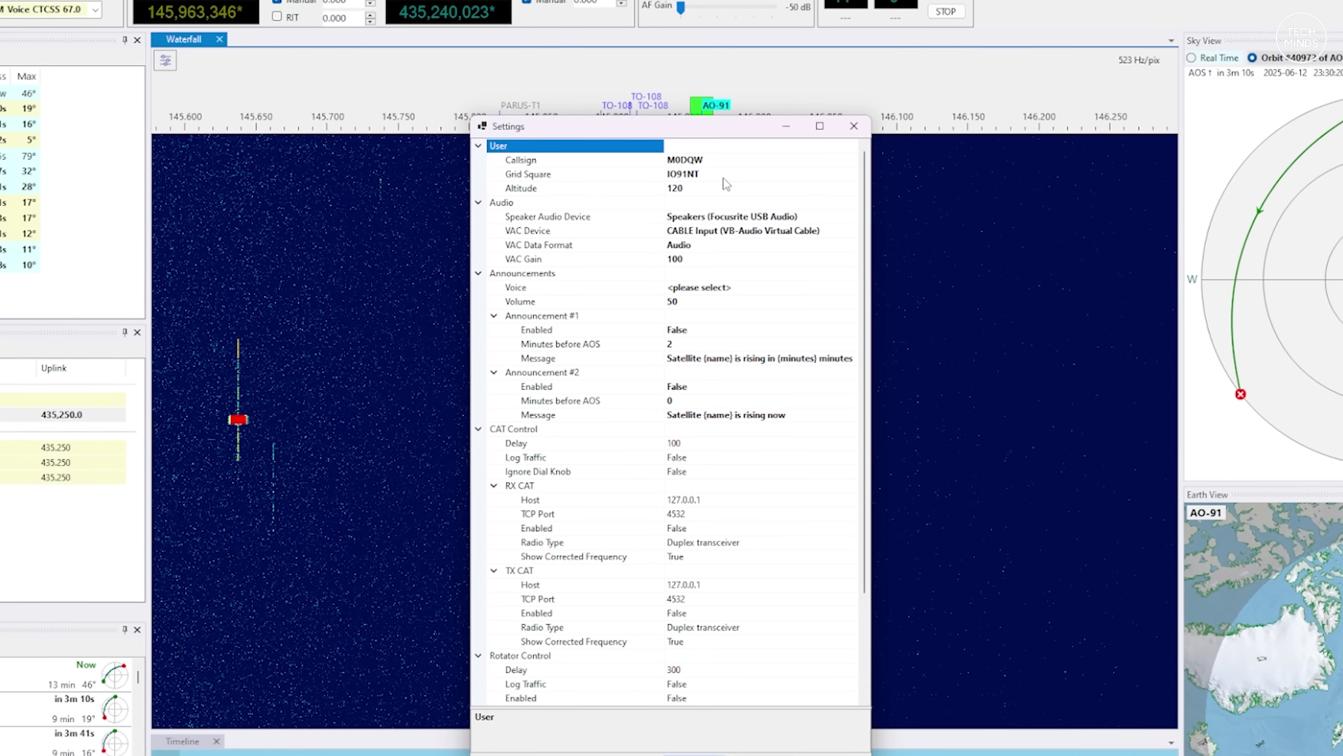
left_click(724, 175)
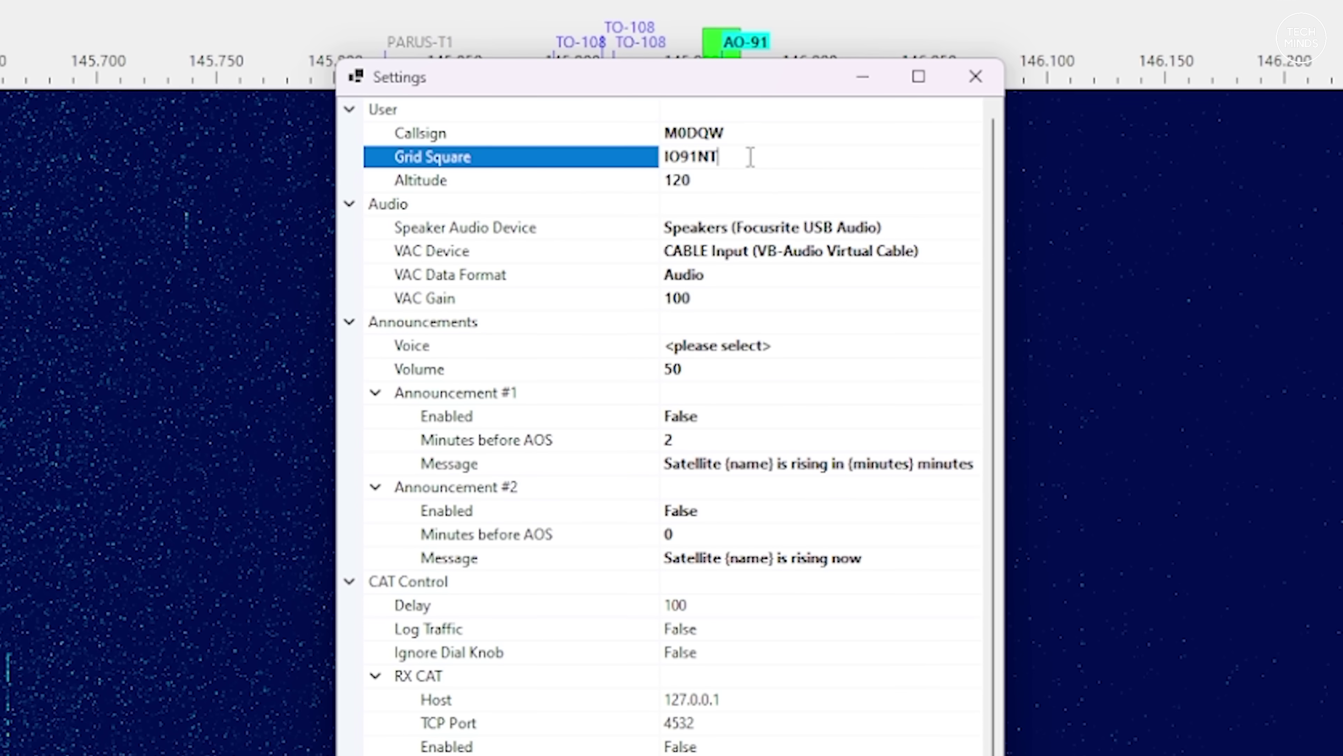
left_click(761, 133)
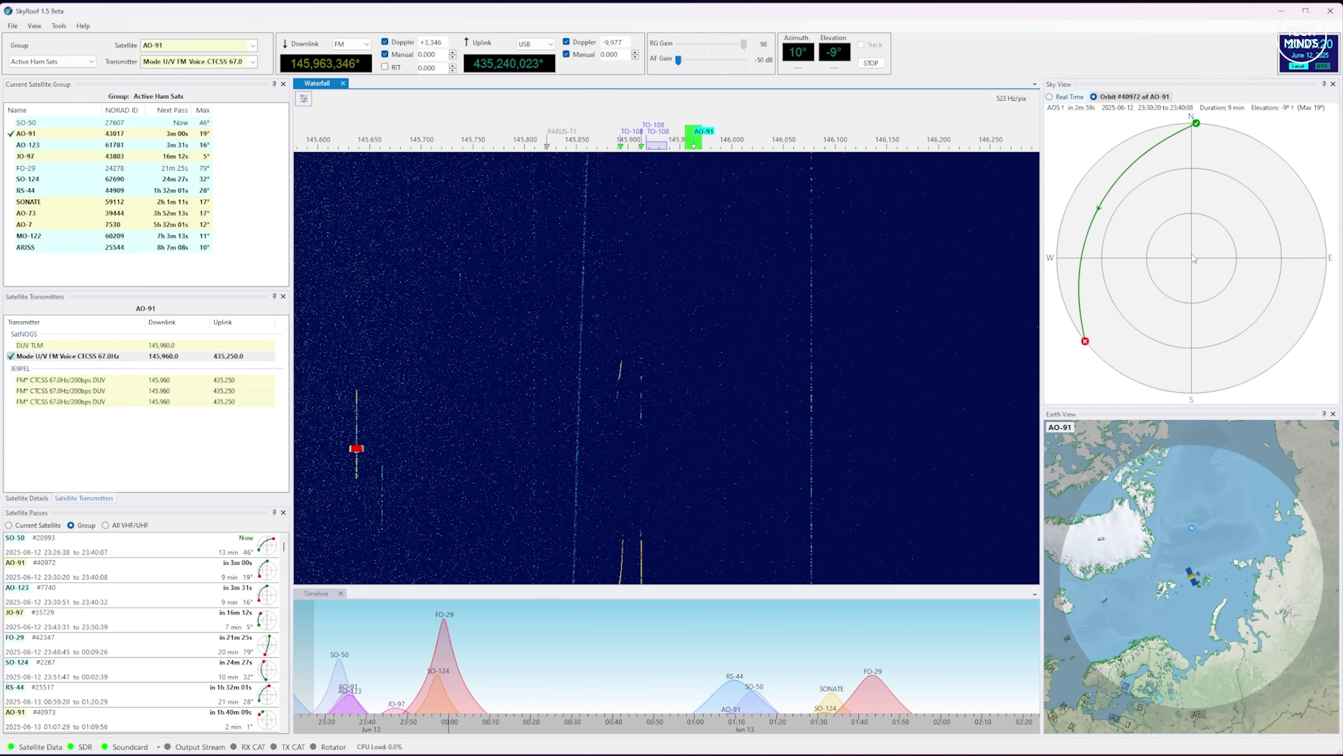
- Examine the selected satellite's orbit in the sky view and the group's upcoming satellite passes
left_click(1193, 259)
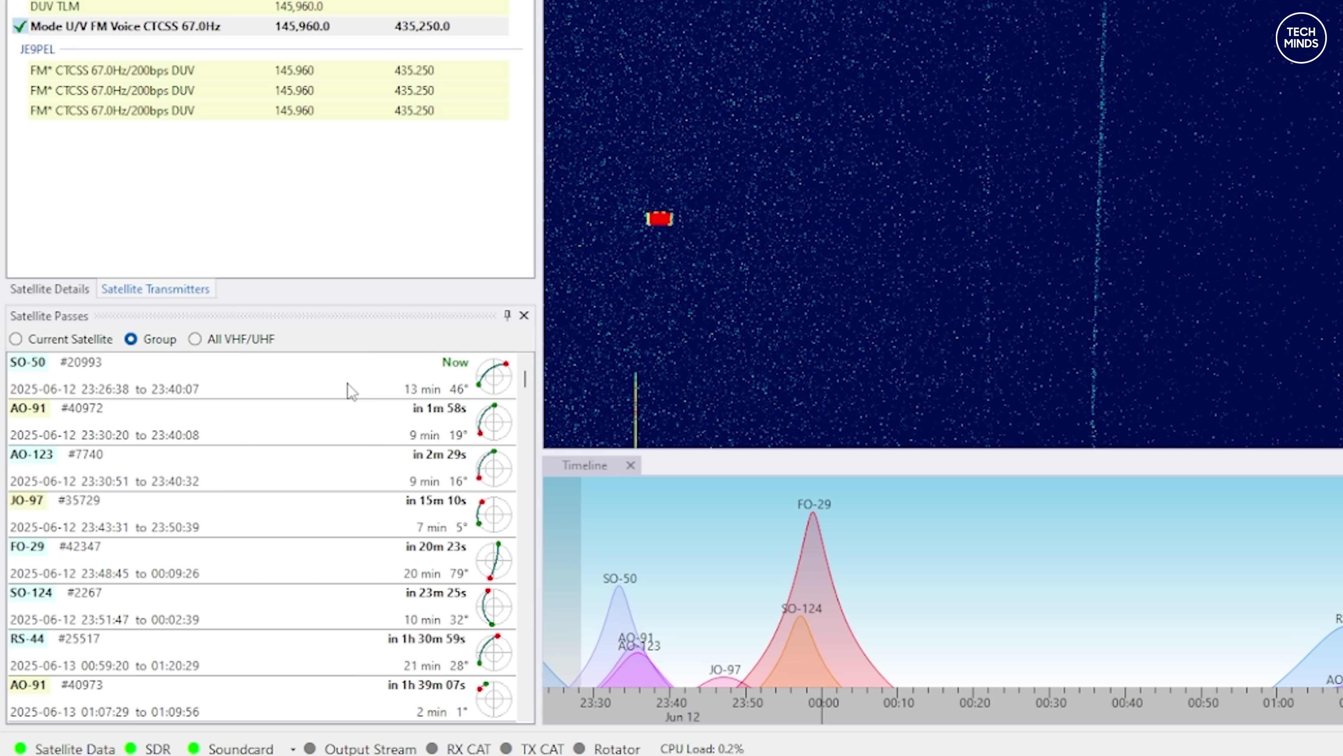
left_click(49, 324)
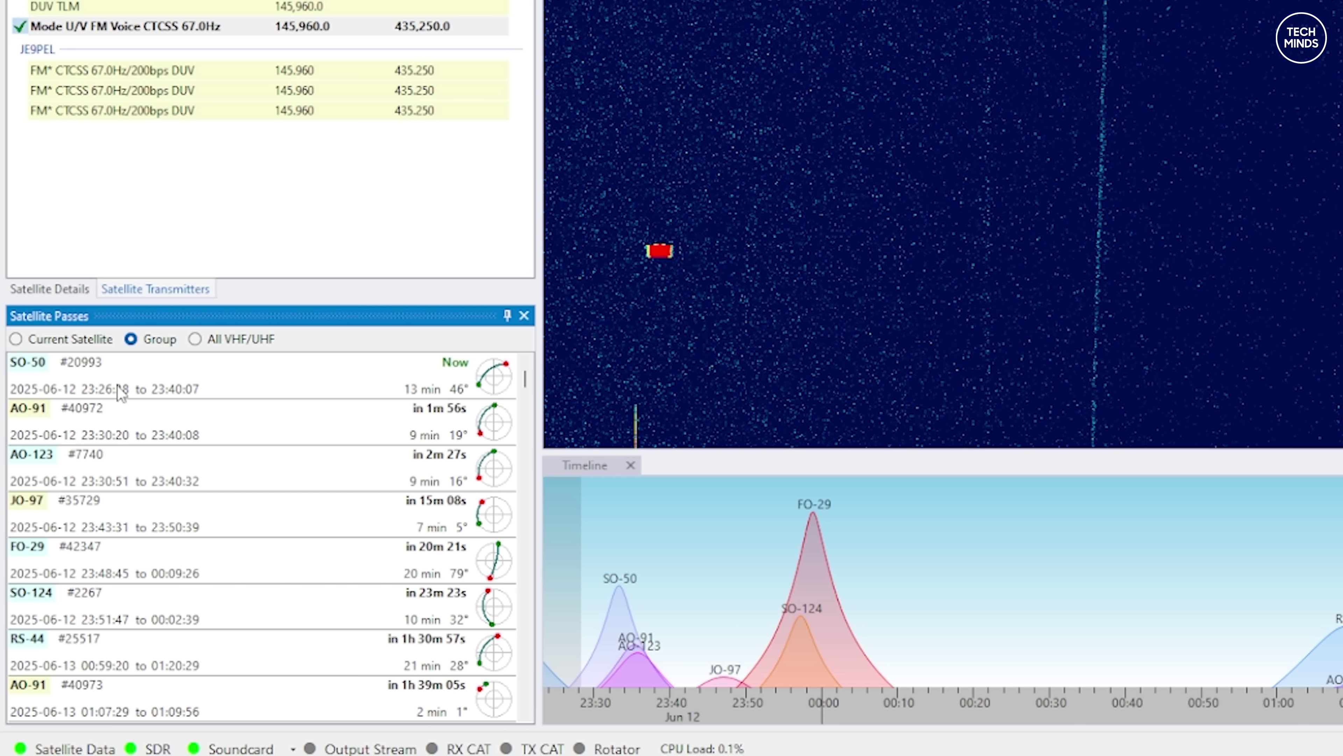
- Go through the group's passes, selecting SO-50, AO-91, AO-123, FO-29, SO-124 and RS-44 to inspect their transmitters and waterfall signals
left_click(126, 389)
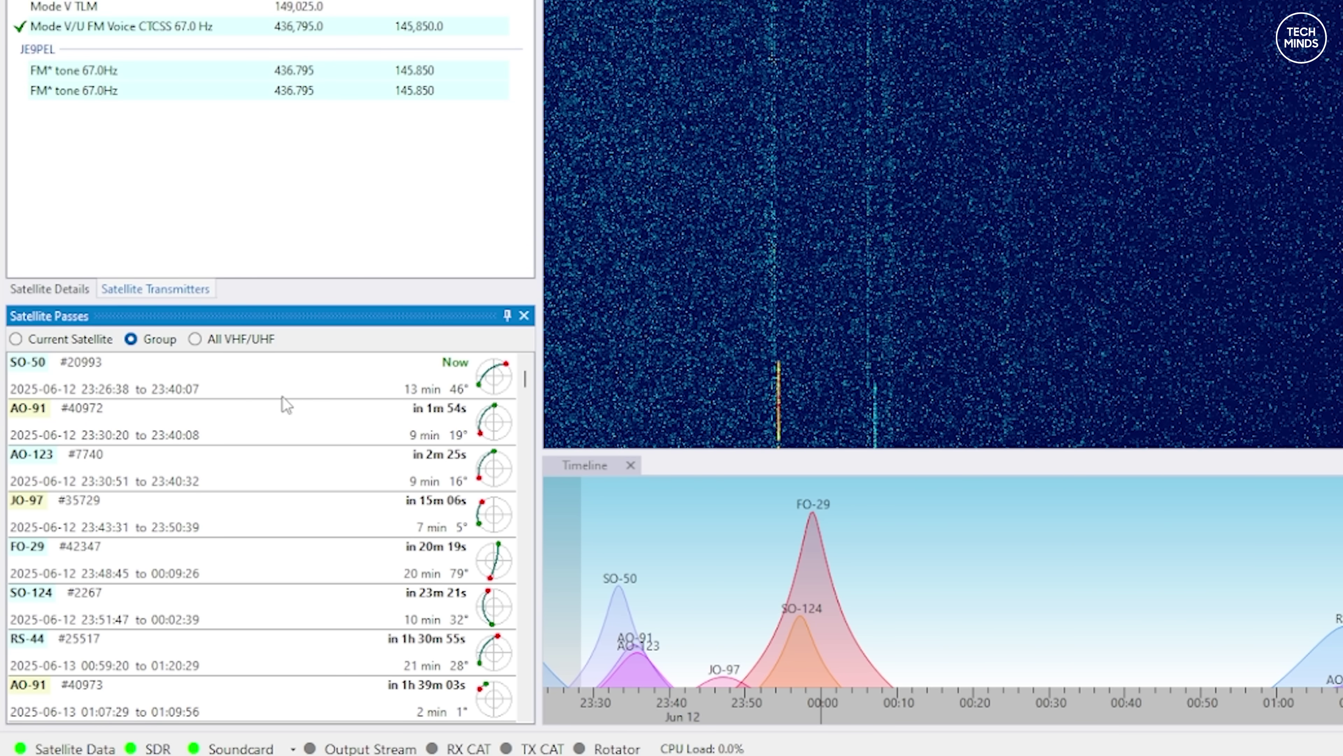
left_click(174, 434)
left_click(186, 464)
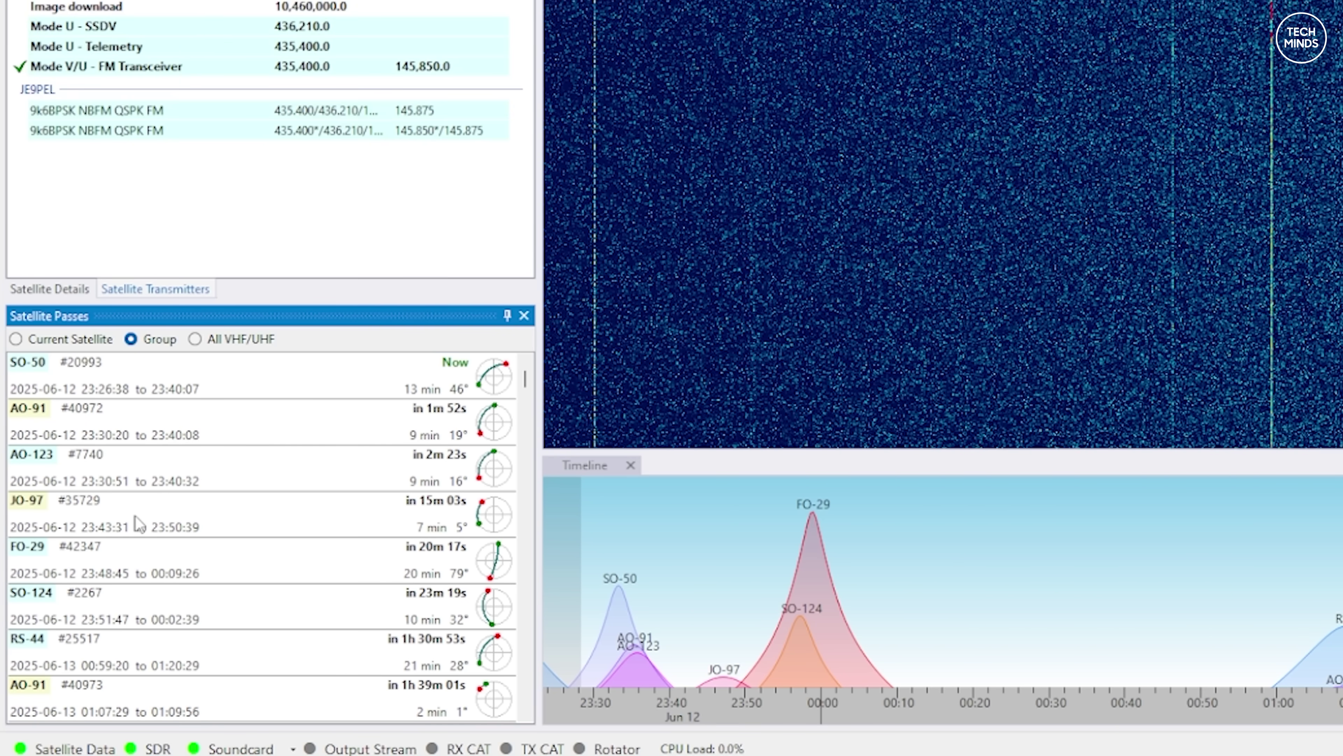
left_click(144, 576)
left_click(137, 570)
left_click(142, 621)
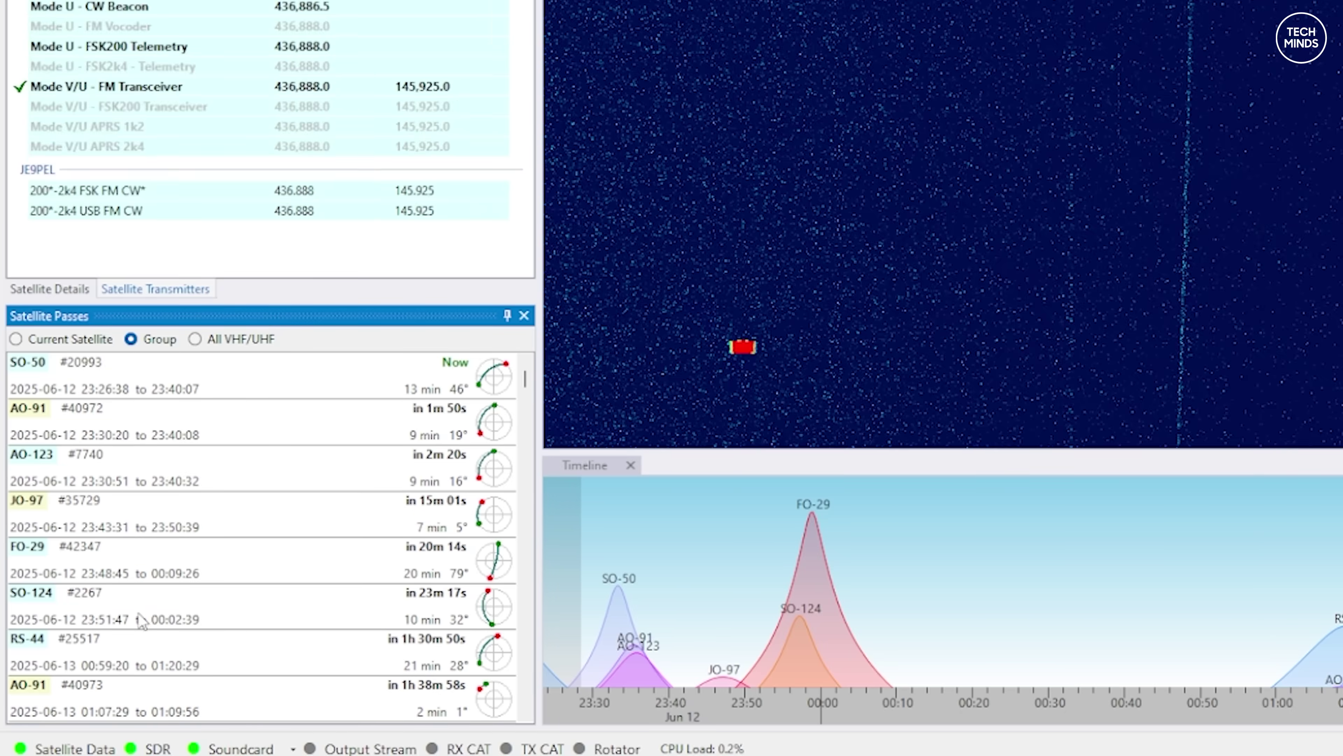
left_click(143, 656)
left_click(132, 696)
left_click(147, 463)
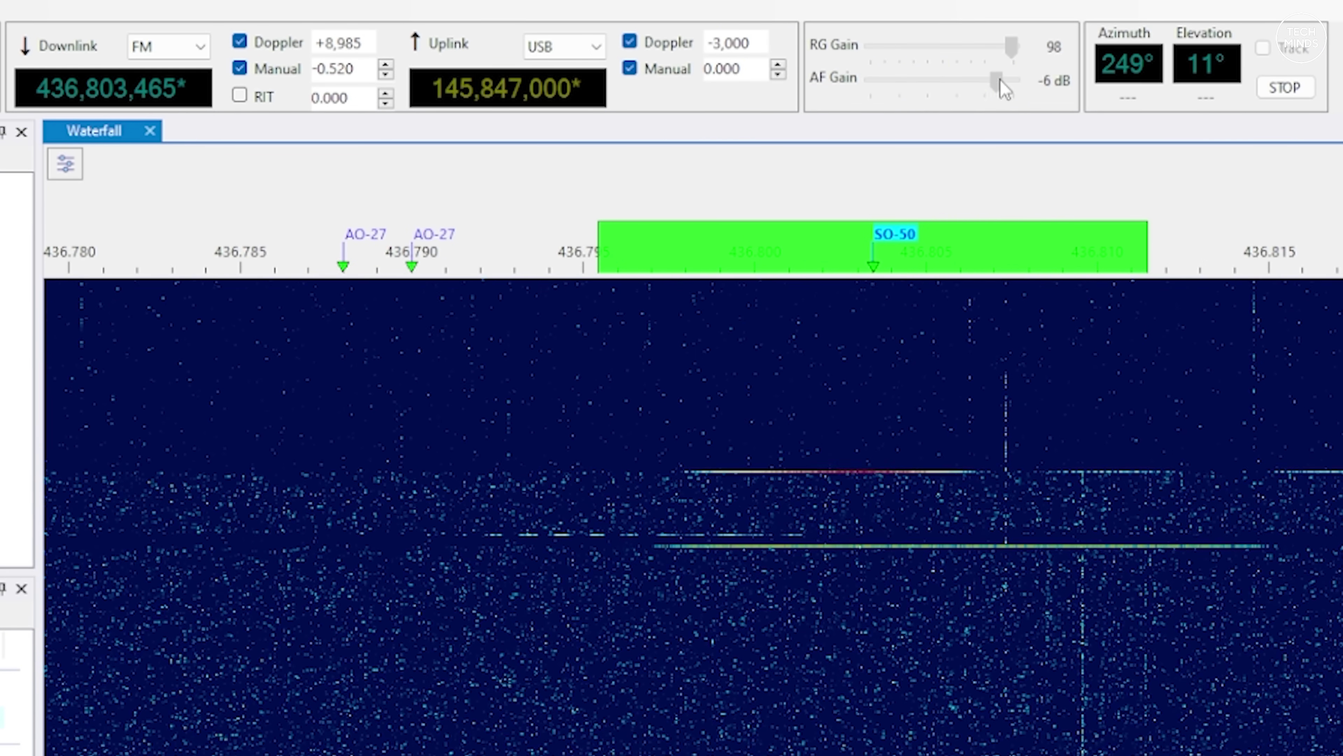
- Lower the AF gain to -20 dB while receiving SO-50
left_click_drag(1000, 80, 960, 83)
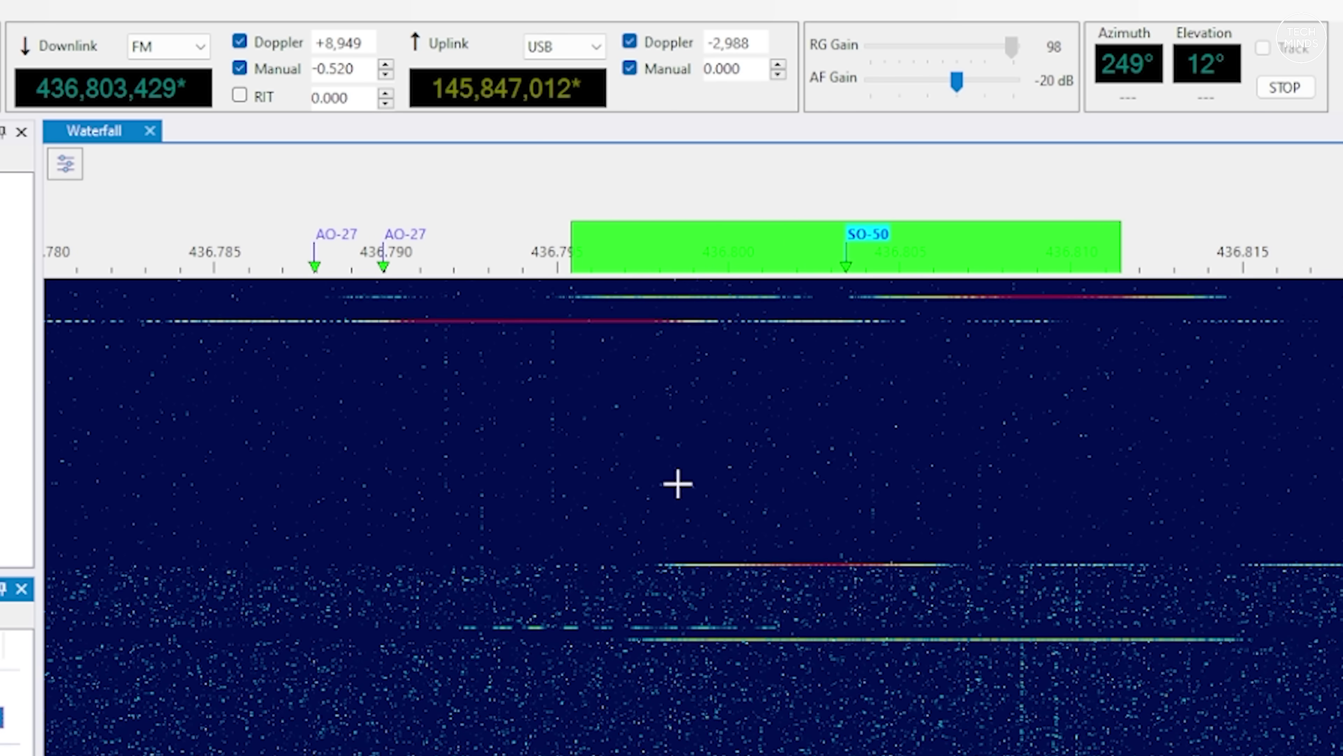
scroll(801, 495, "down", 1)
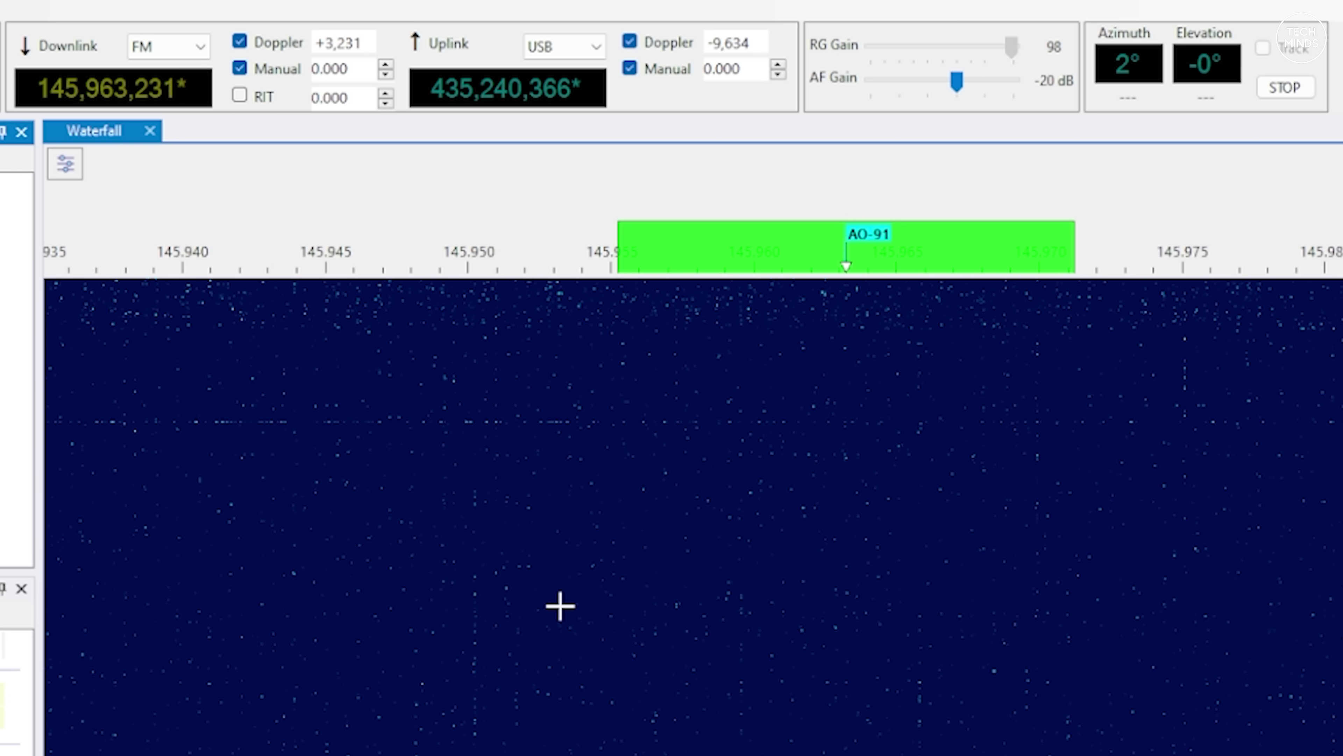
- Examine the waterfall around the AO-91 downlink and the FO-29 and RS-44 passes in the timeline
scroll(893, 428, "down", 1)
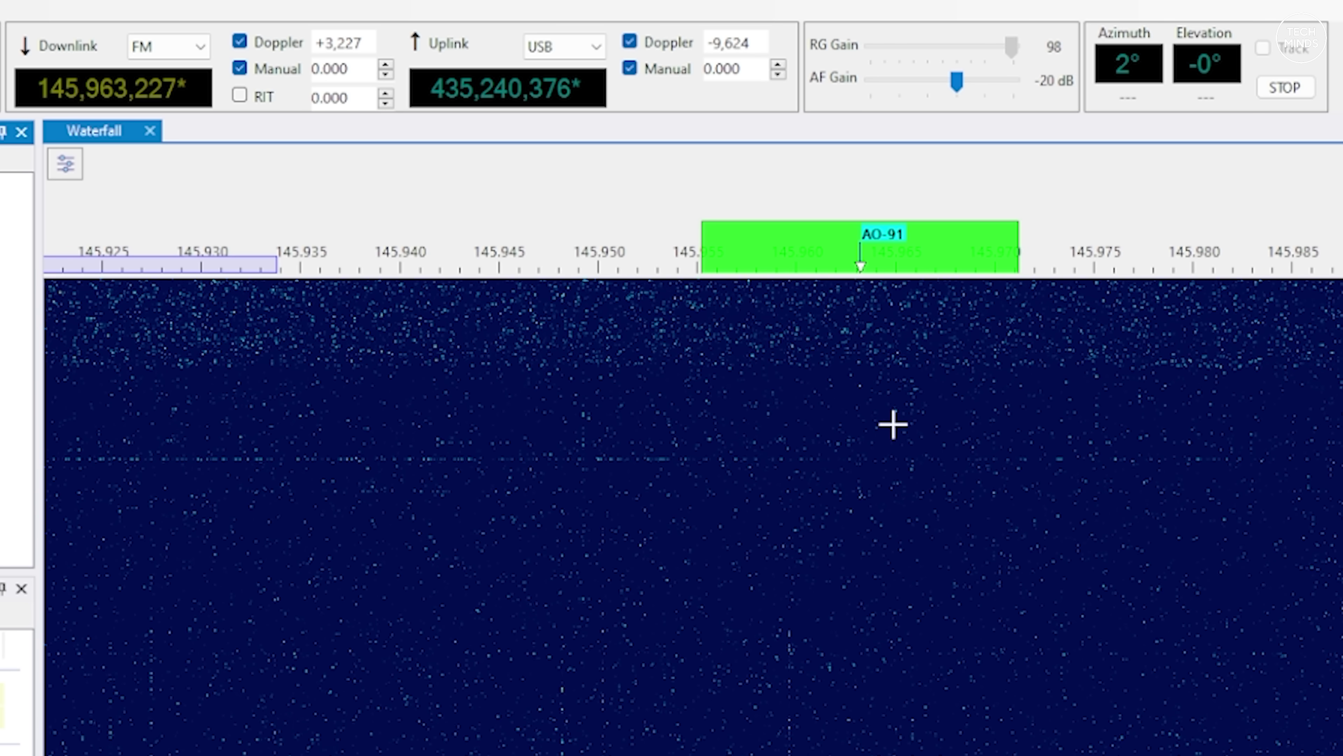
left_click_drag(890, 407, 816, 424)
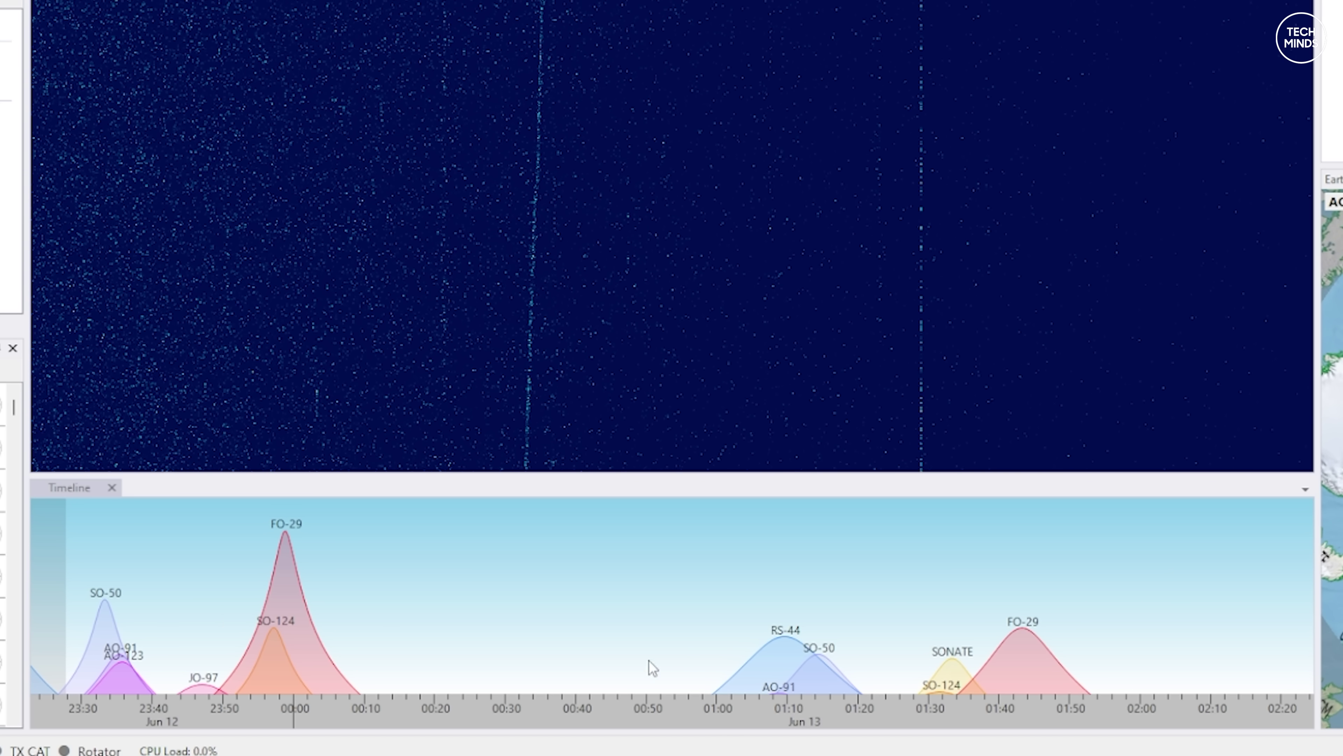
mouse_move(290, 629)
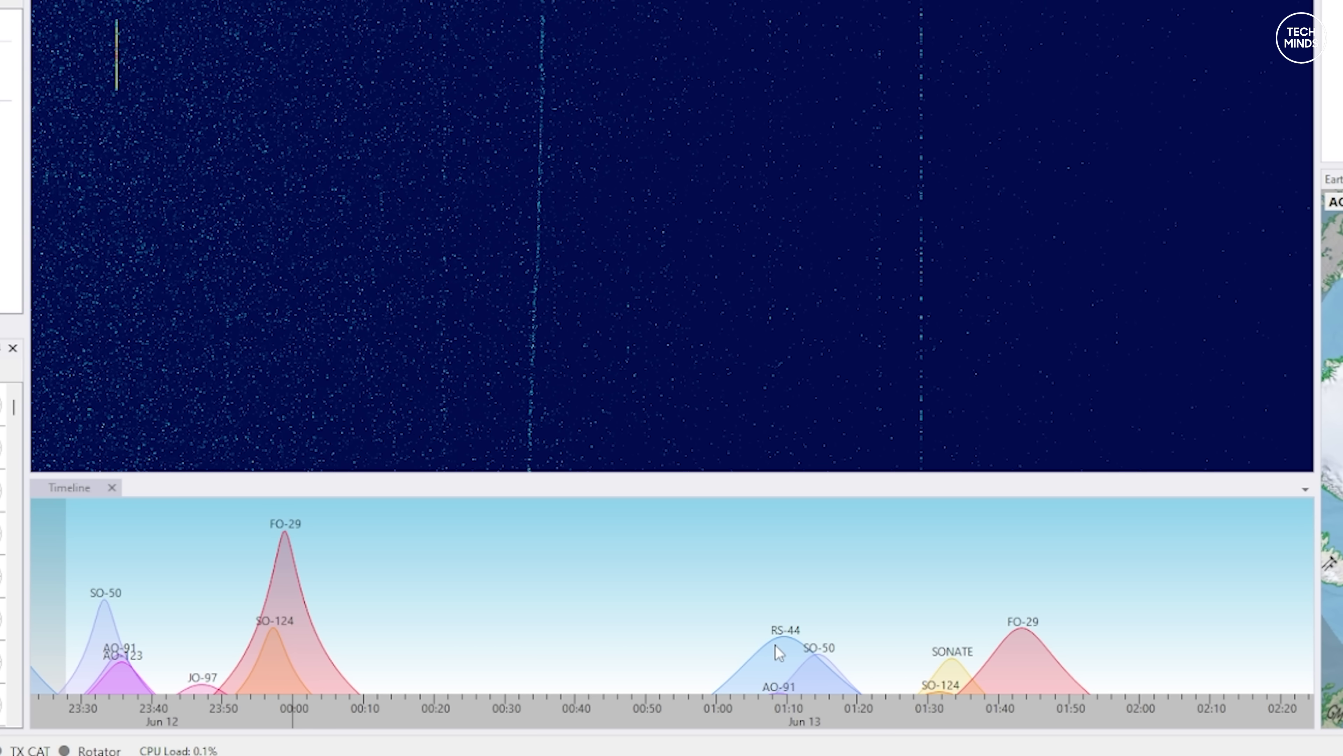
mouse_move(786, 642)
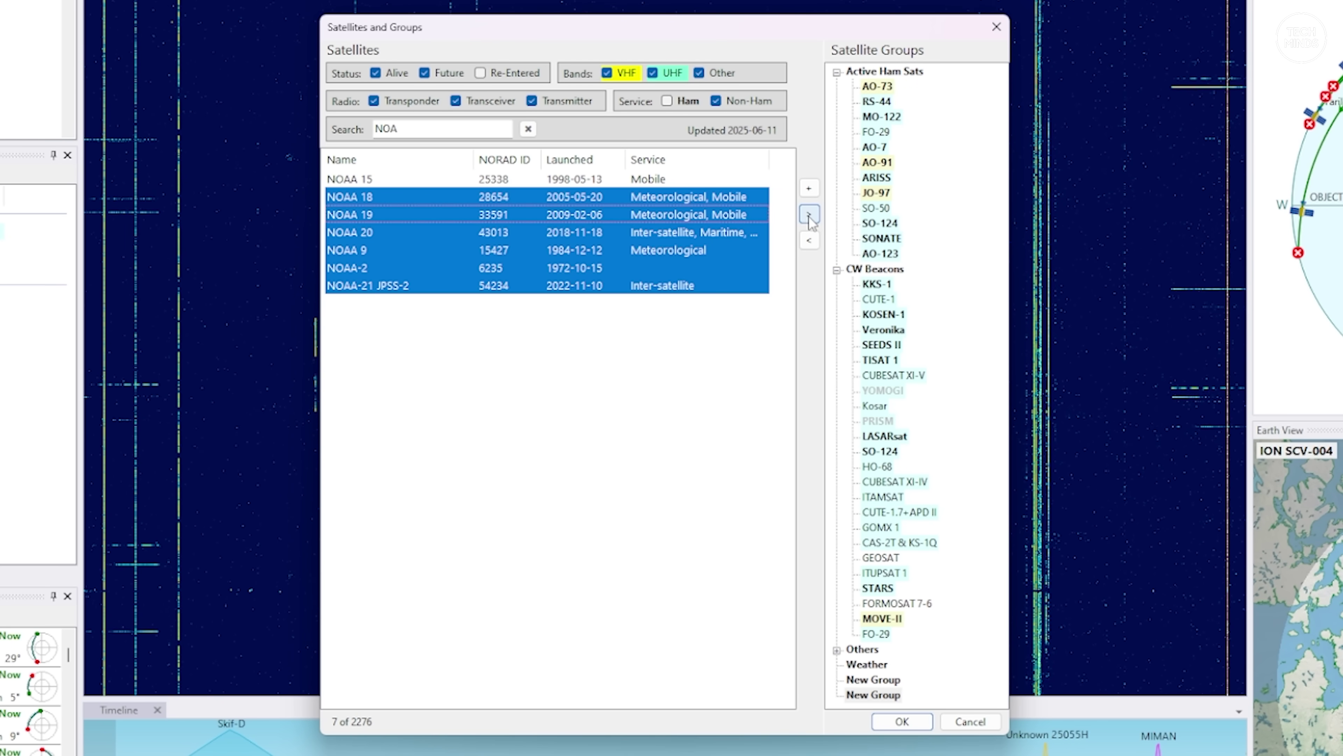
- Delete the two surplus groups named New Group below Weather in the satellite groups
left_click(868, 664)
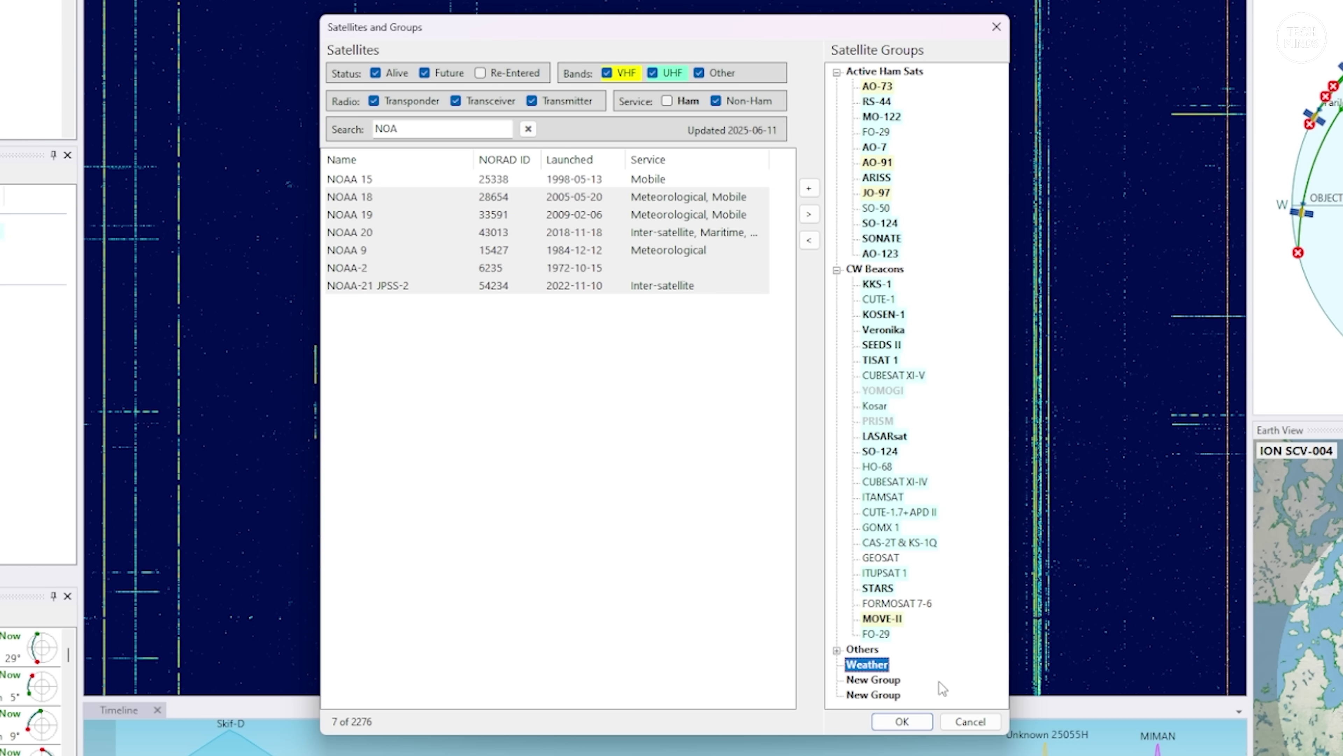
left_click(875, 679)
right_click(875, 679)
left_click(940, 706)
right_click(851, 680)
left_click(928, 707)
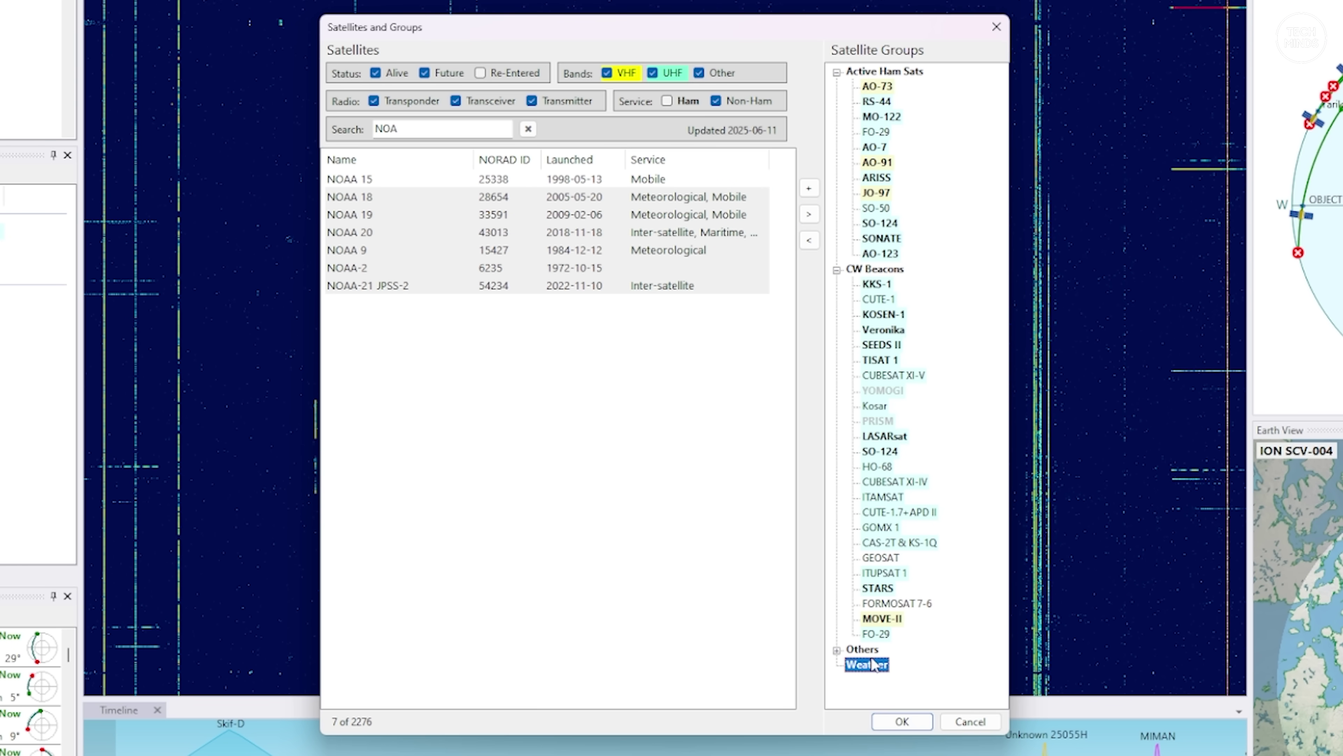
- Add all the listed NOAA satellites, from NOAA 15 to NOAA-21 JPSS-2, to the Weather group
left_click(370, 182)
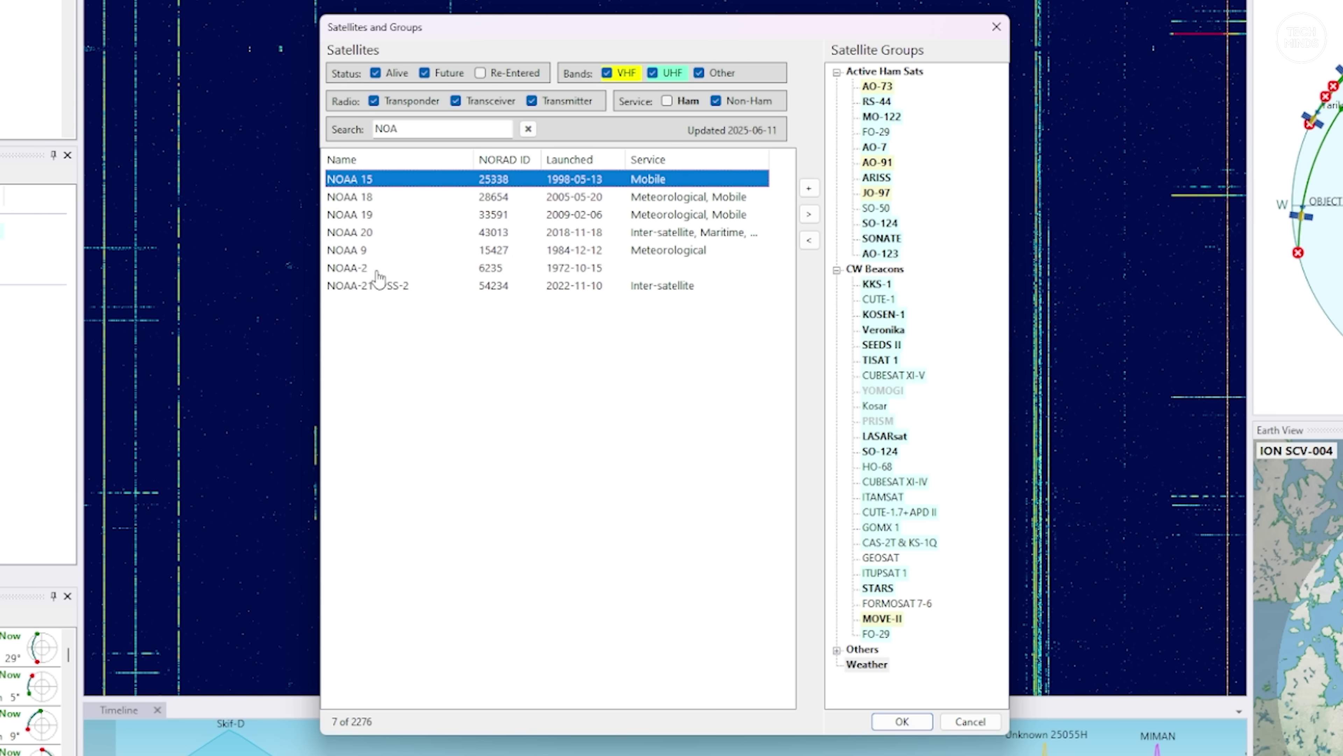
left_click(377, 286, "shift")
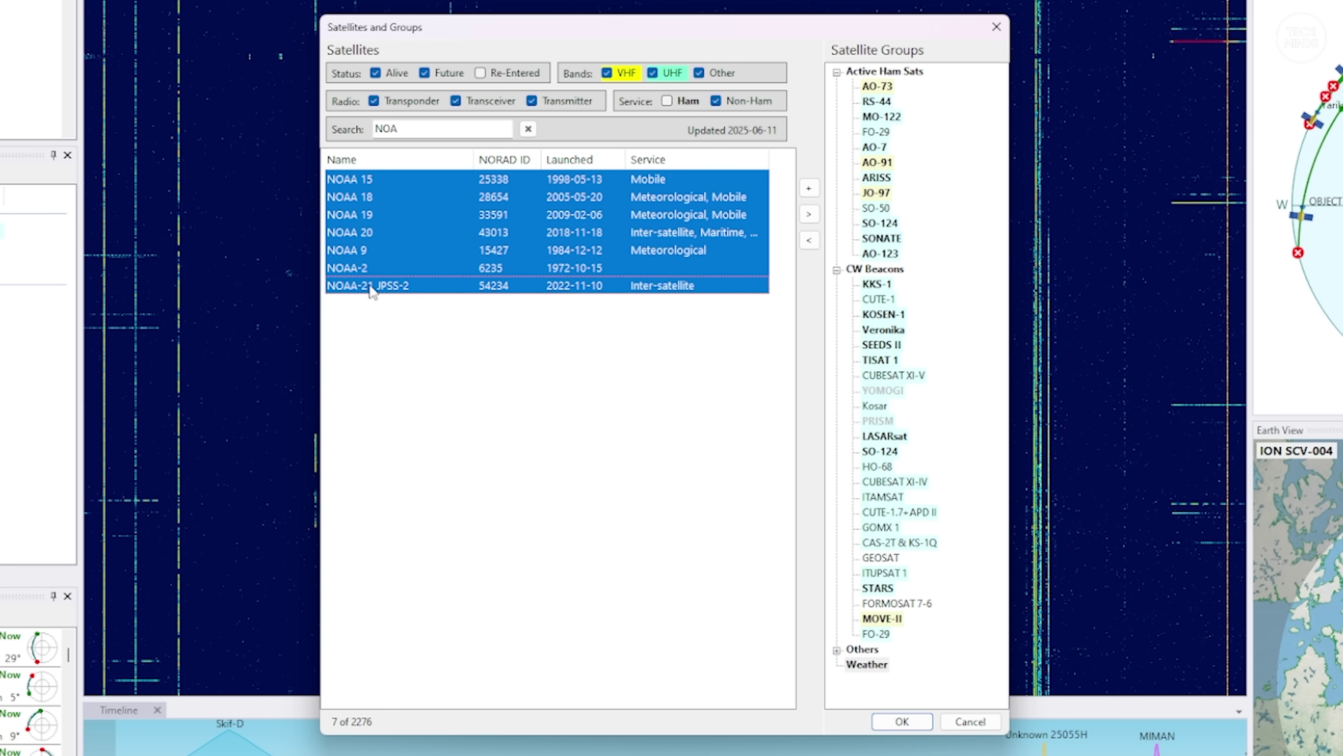
left_click(813, 219)
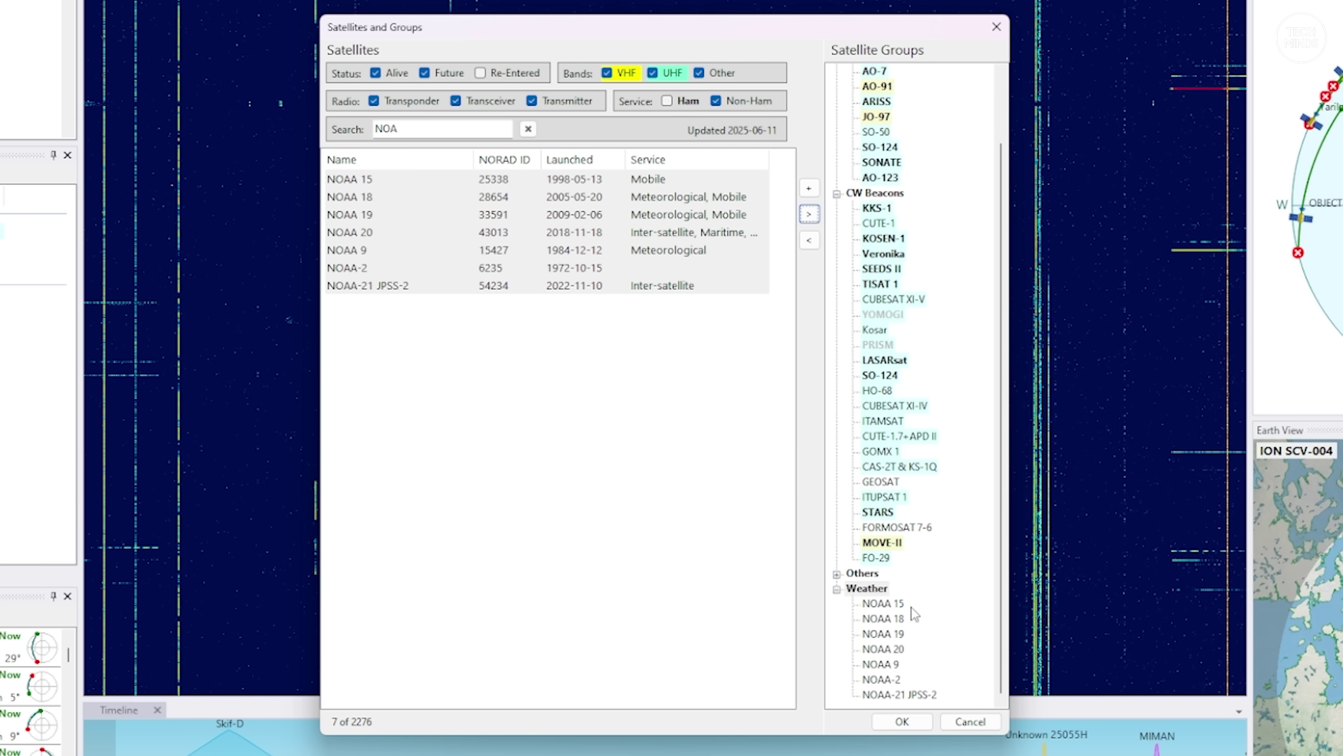
- Replace the satellite search text with "met" to look for METEOR weather satellites
left_click_drag(398, 129, 357, 125)
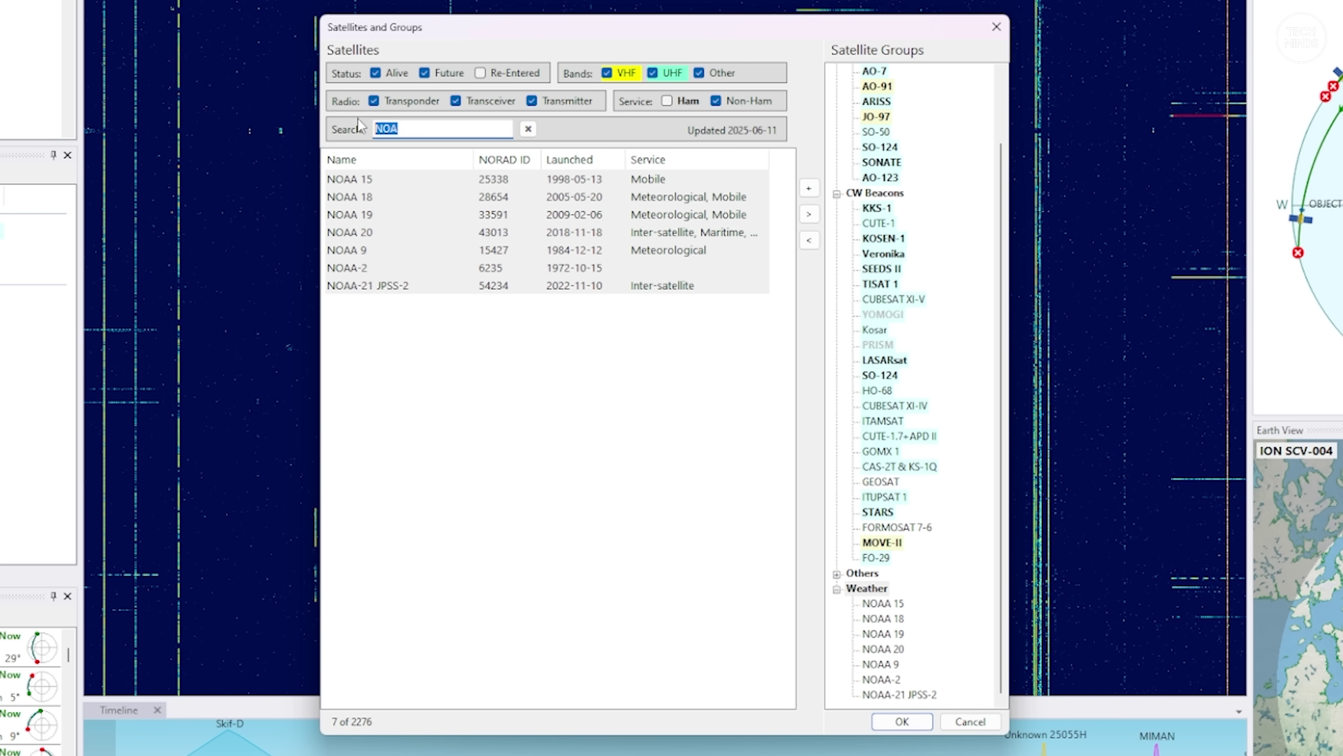
type("me")
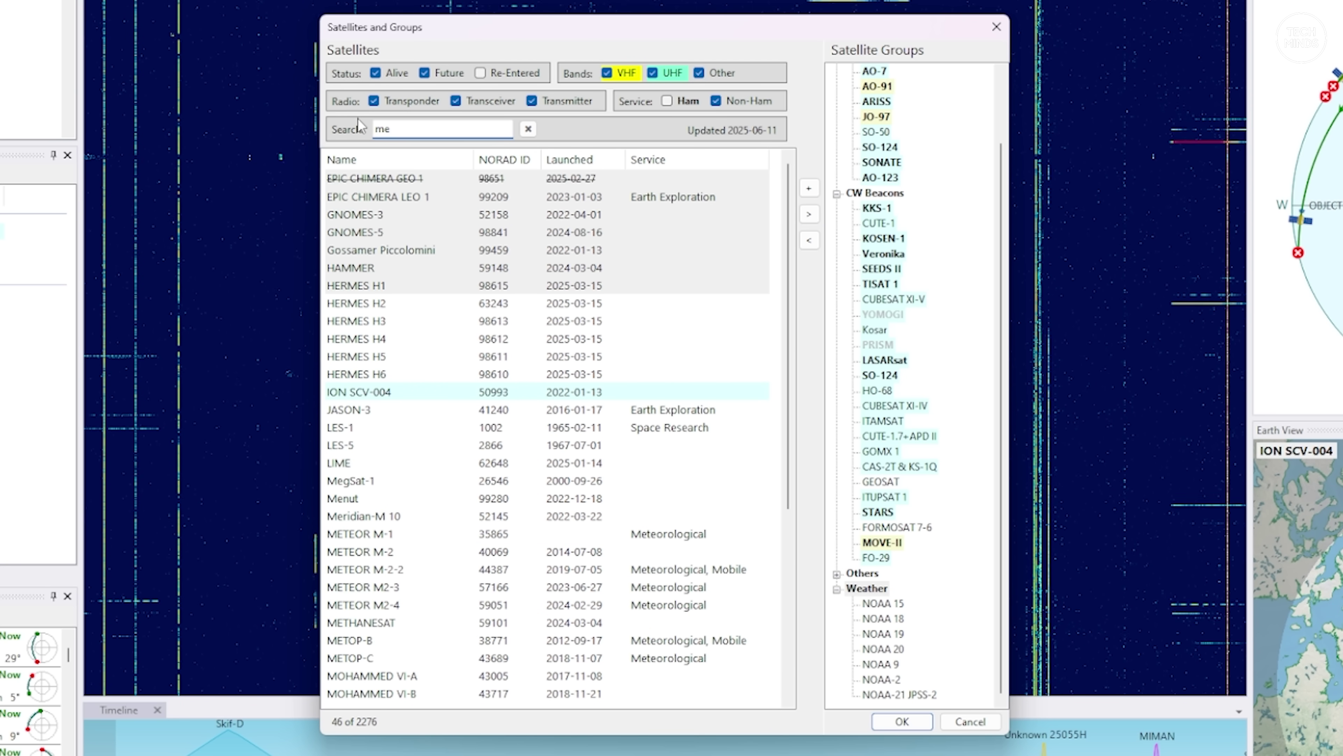
type("t")
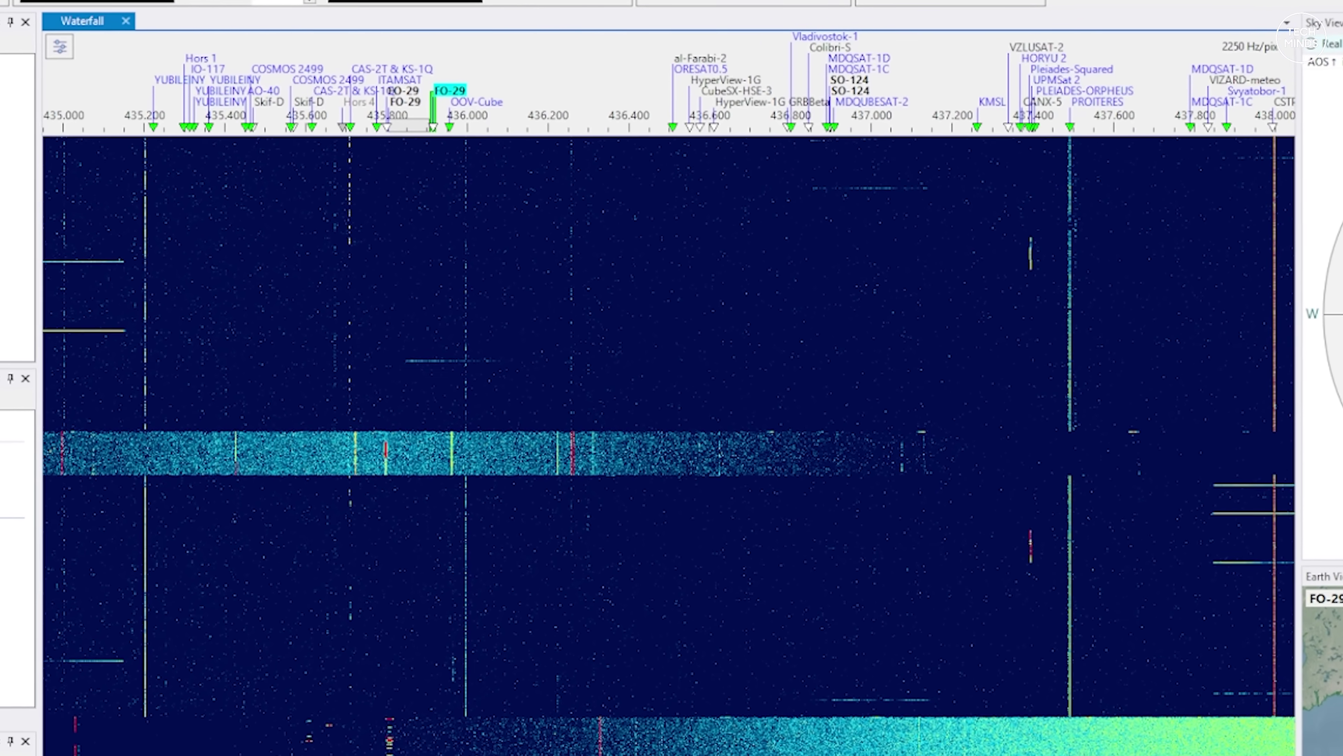
- Examine the waterfall closely around the CAS-2T & KS-1Q downlink signal near 435.710 MHz
scroll(343, 317, "up", 10)
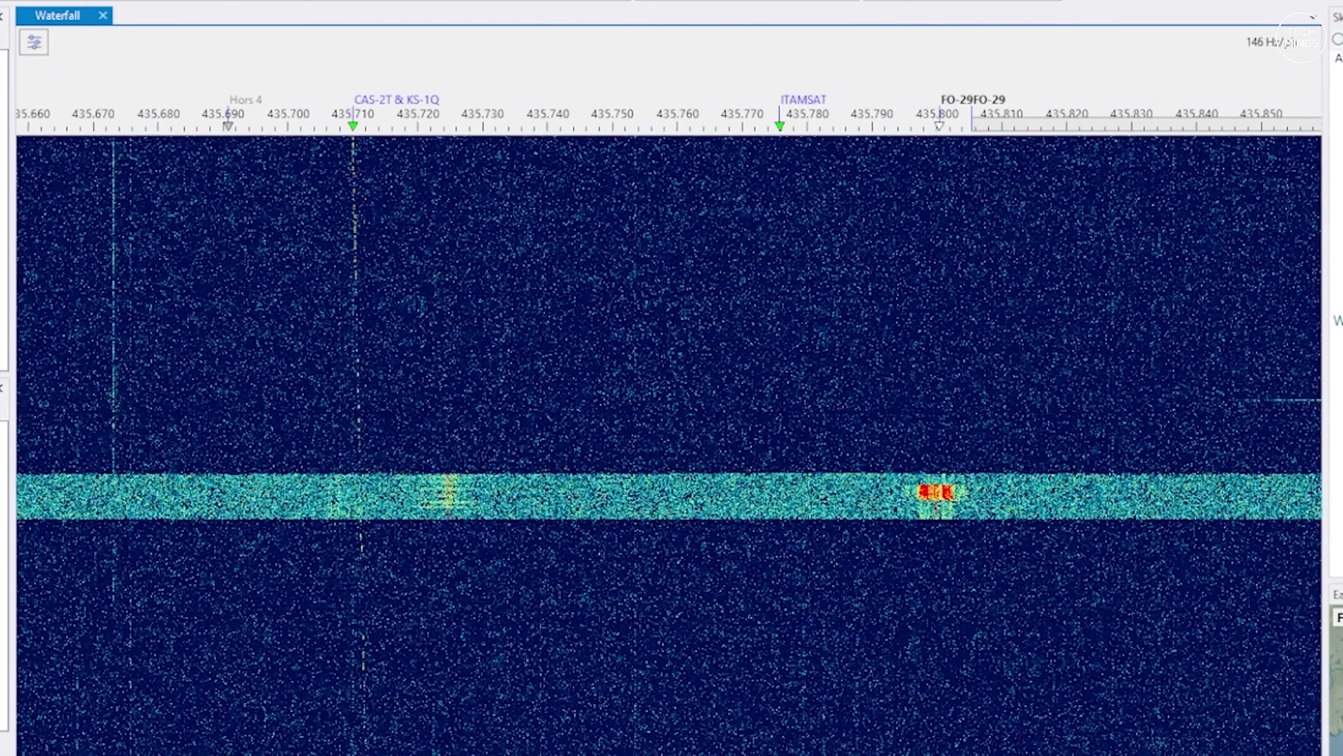
scroll(389, 157, "up", 1)
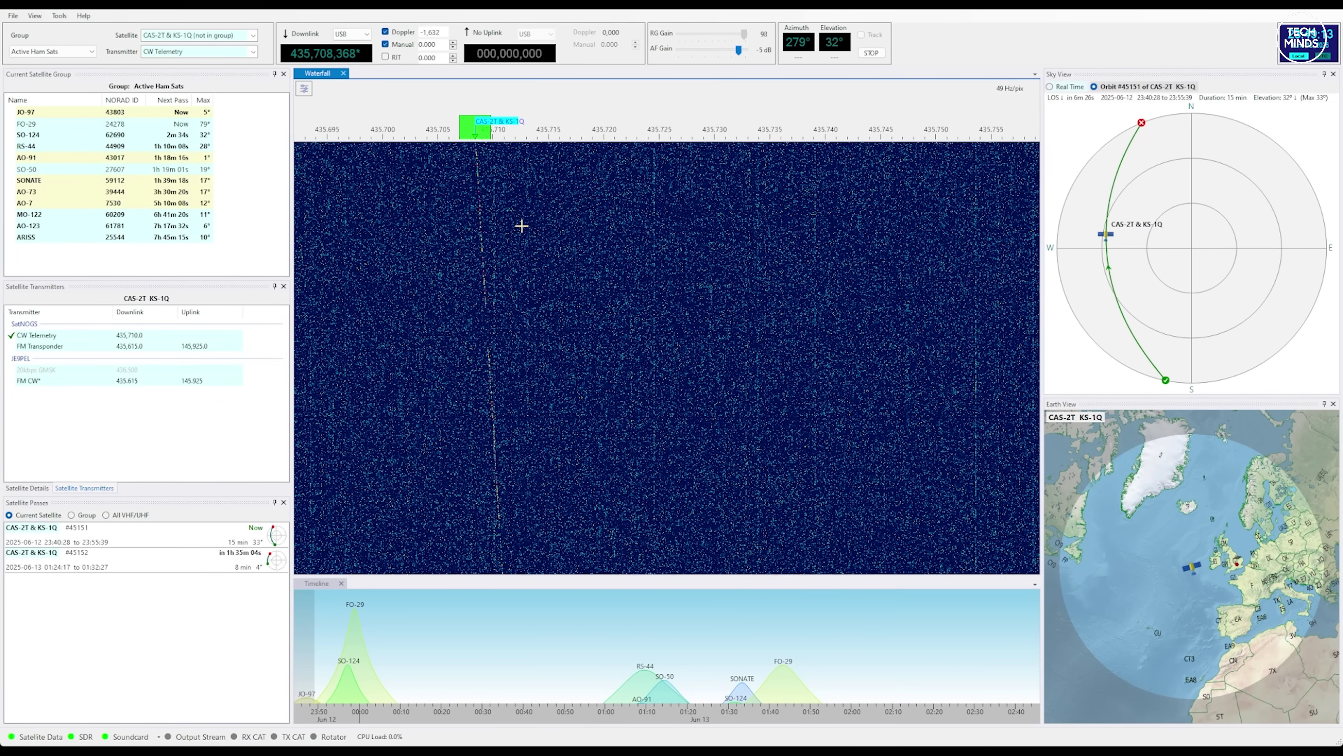
scroll(479, 190, "down", 5)
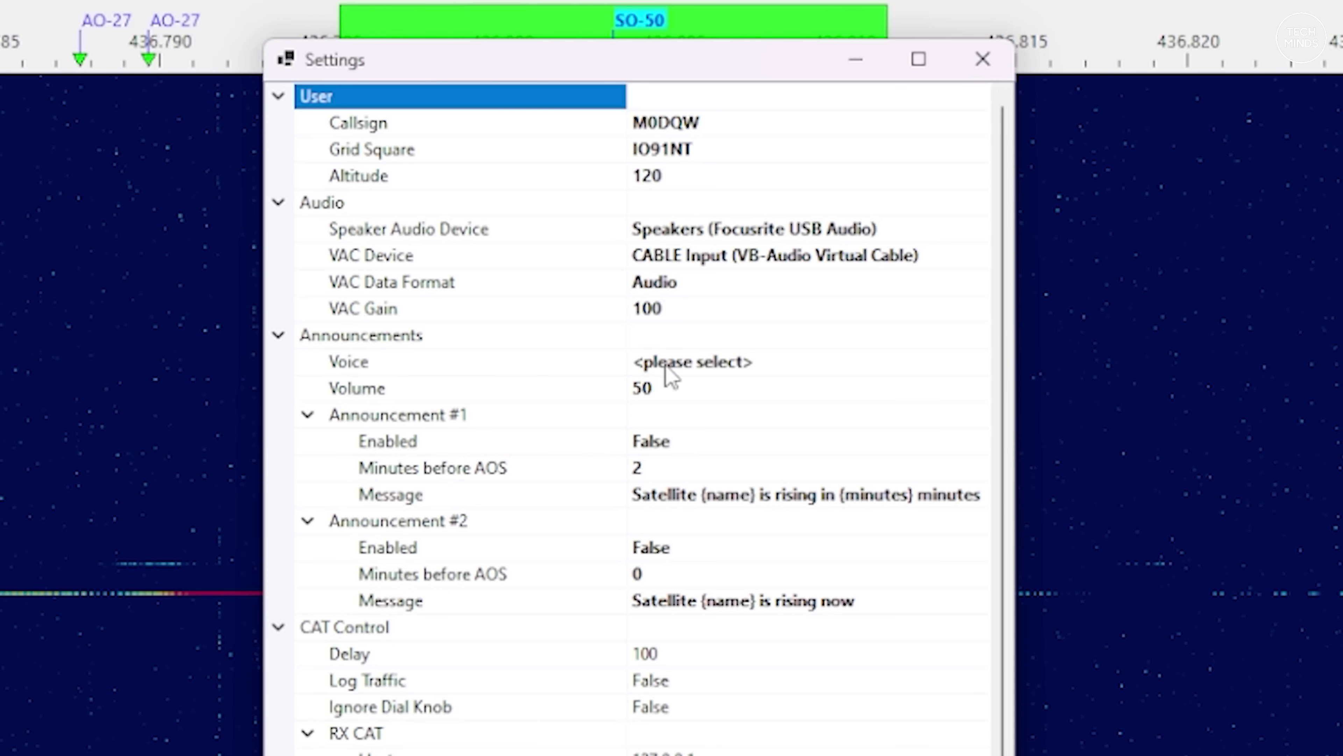
- Set the announcements voice to Microsoft Zira Desktop : English (United States) in the program settings
left_click(780, 369)
left_click(976, 363)
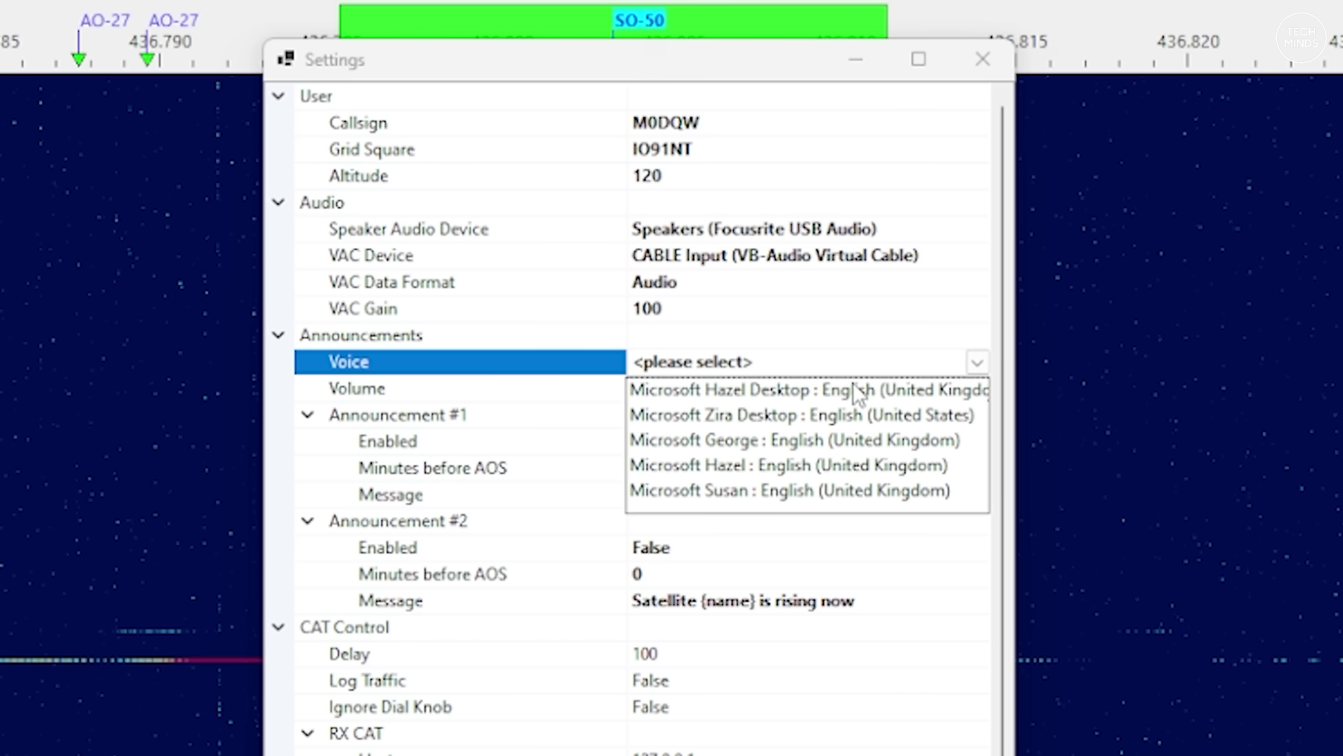
left_click(785, 418)
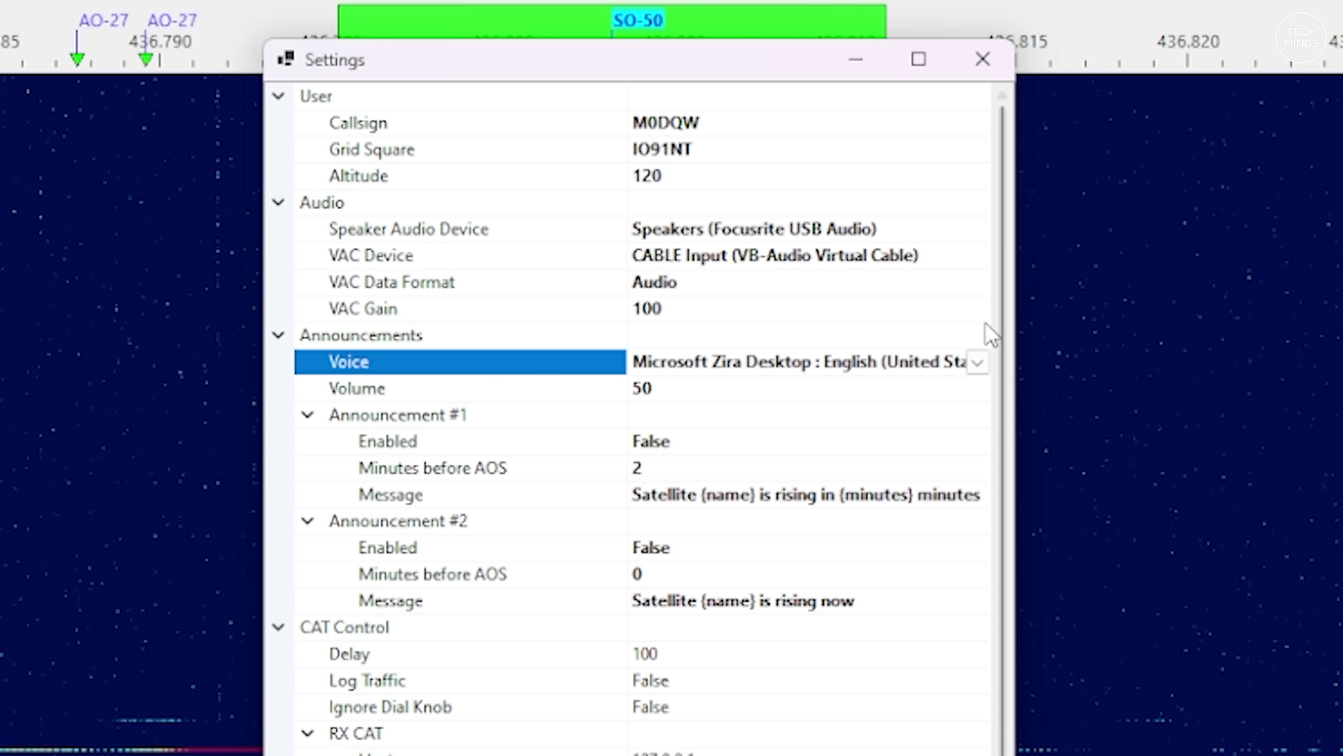
left_click(977, 362)
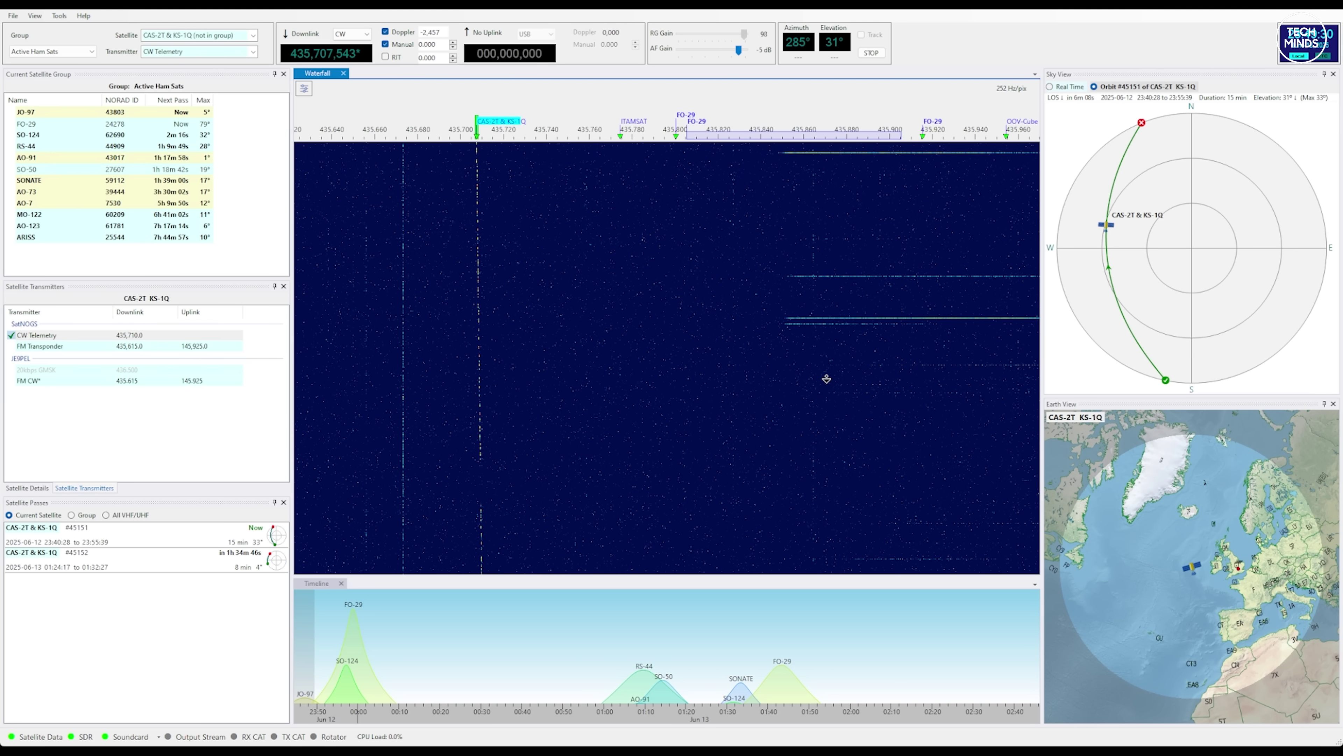
- Retune the RS-44 transponder downlink on the waterfall to about 435.649 MHz and back to about 435.654 MHz
scroll(457, 151, "up", 5)
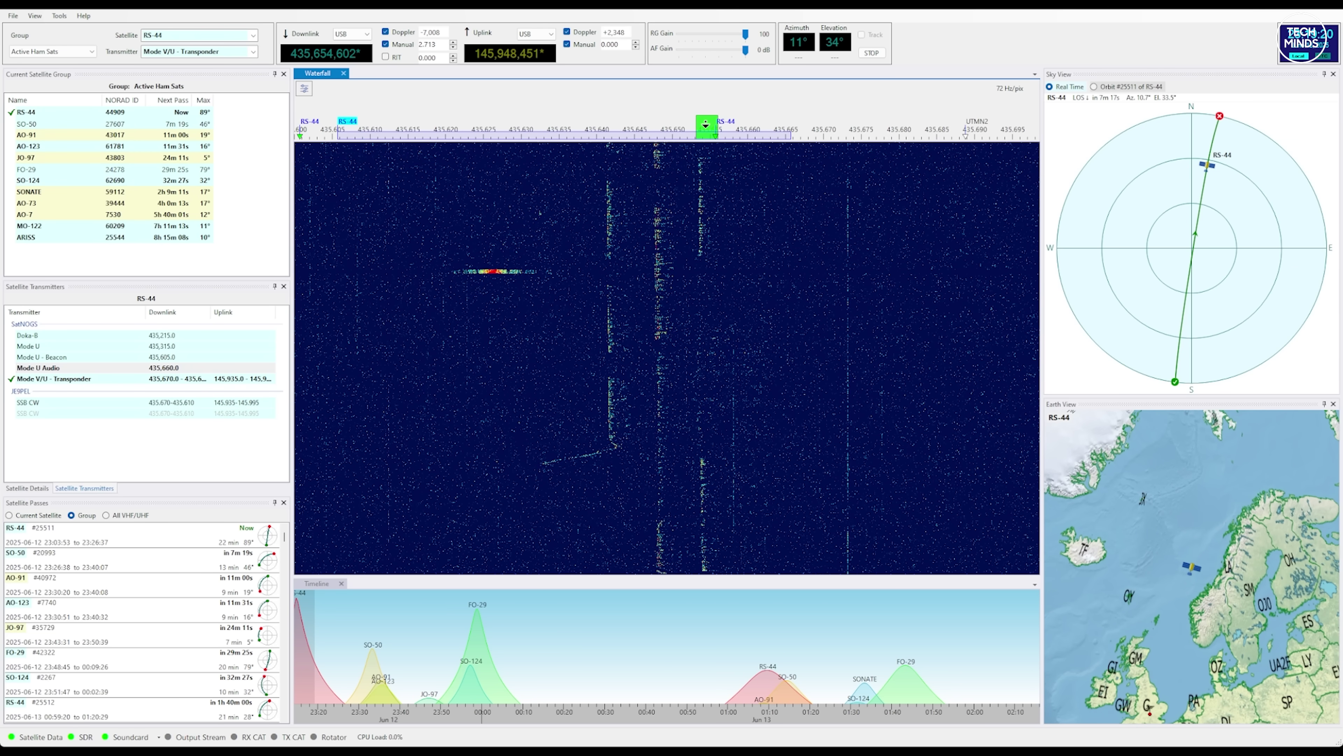
left_click_drag(704, 122, 665, 126)
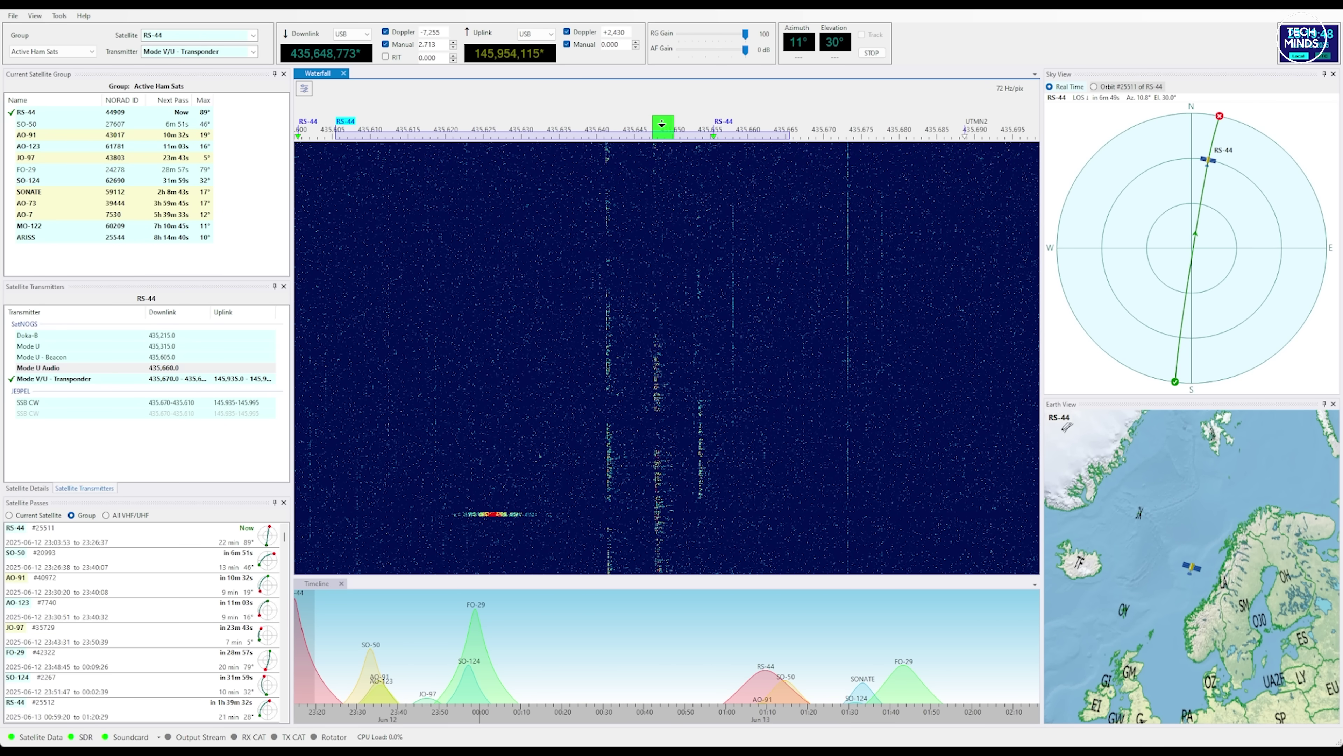
left_click_drag(662, 124, 704, 120)
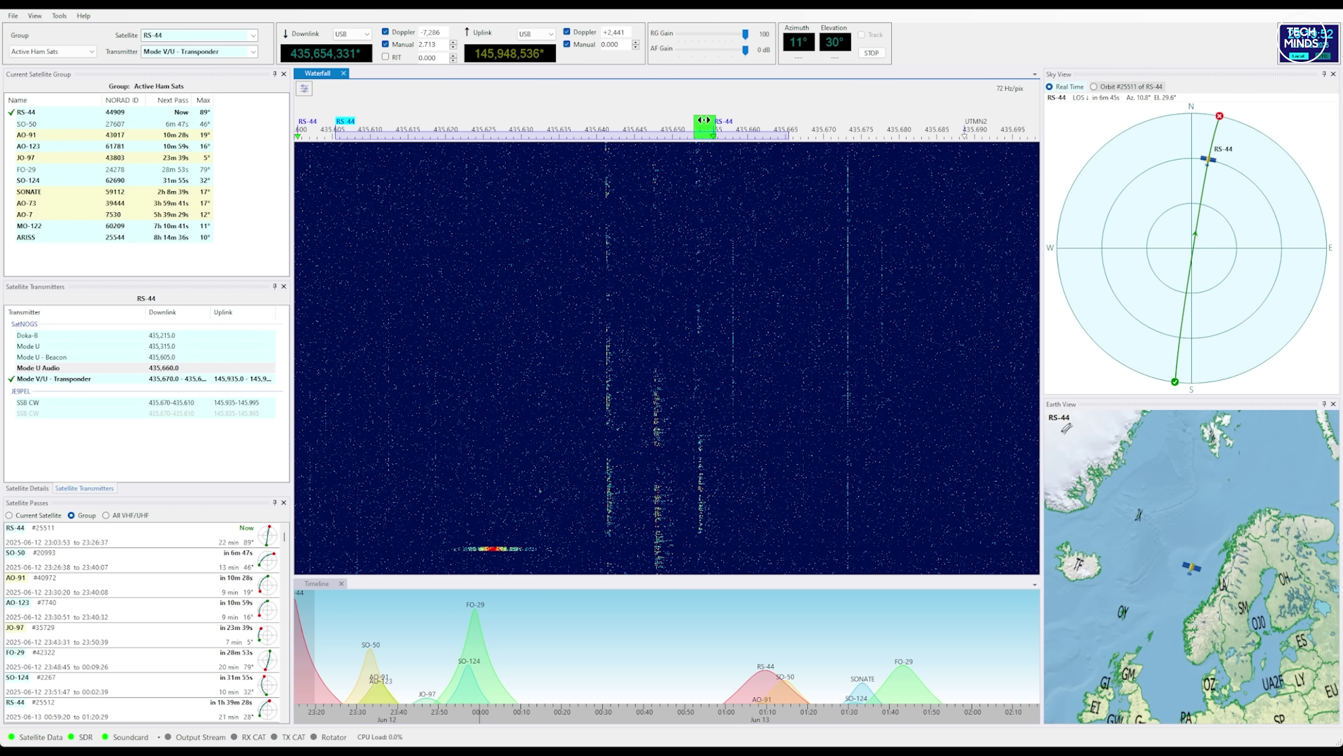